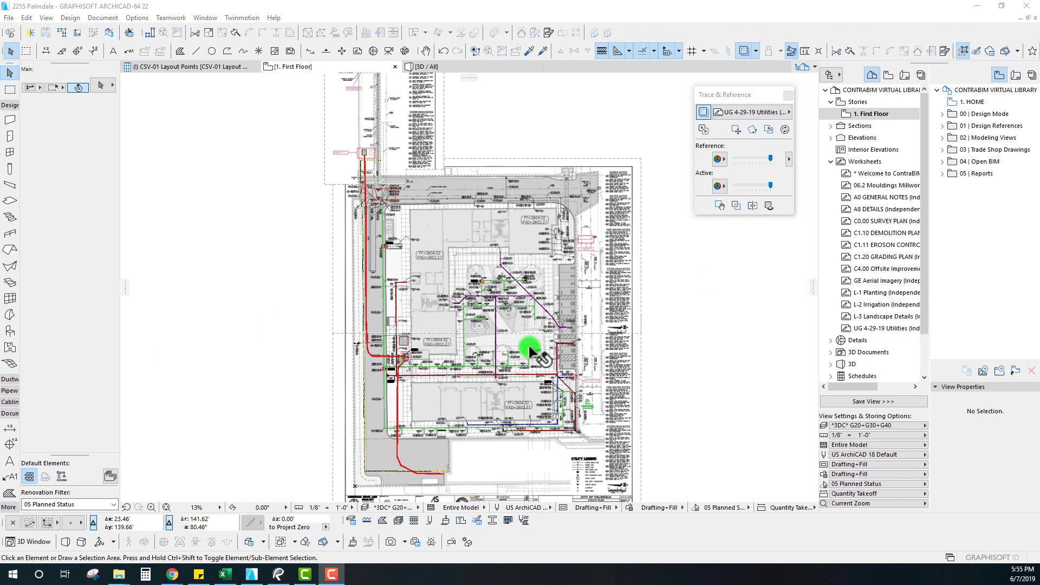
Step: Pan and zoom around the First Floor plan to review the traced civil utility sheet
{"action": "middle_click_drag", "start_coordinate": [522, 401], "coordinate": [506, 351]}
{"action": "scroll", "coordinate": [504, 351], "scroll_direction": "down", "scroll_amount": 3}
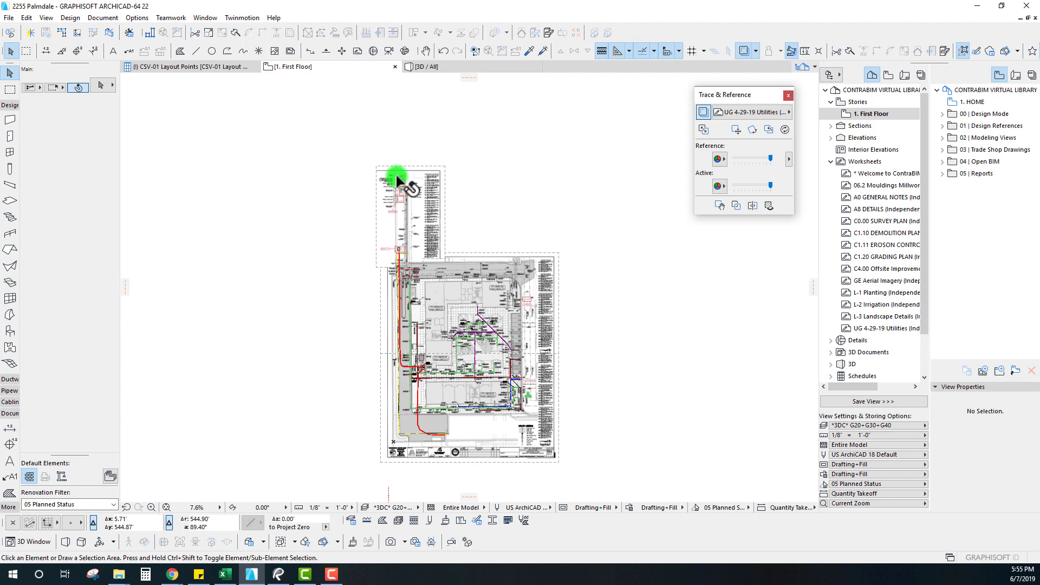
{"action": "middle_click_drag", "start_coordinate": [497, 367], "coordinate": [497, 341]}
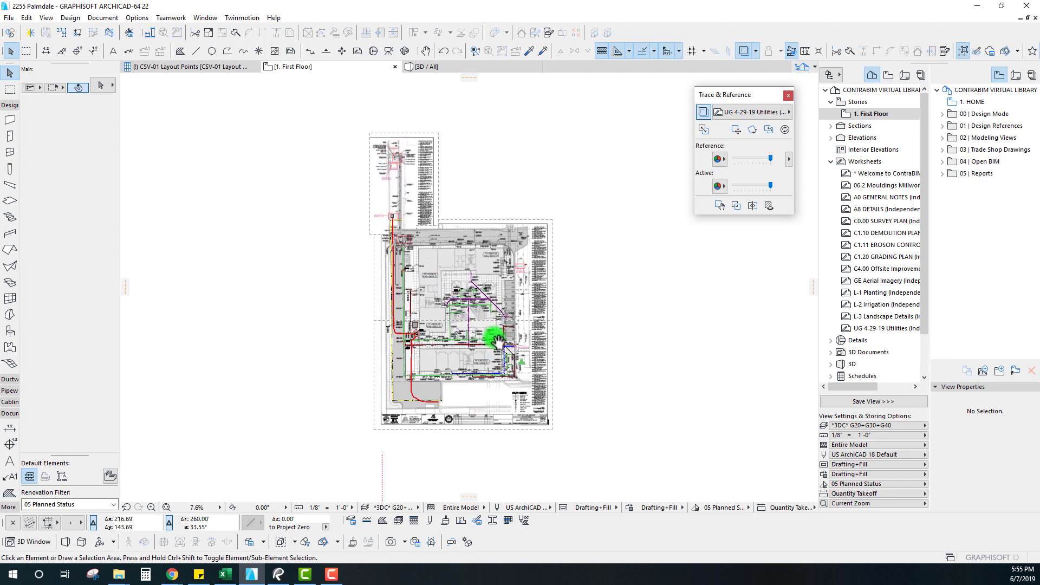
{"action": "scroll", "coordinate": [470, 324], "scroll_direction": "up", "scroll_amount": 1}
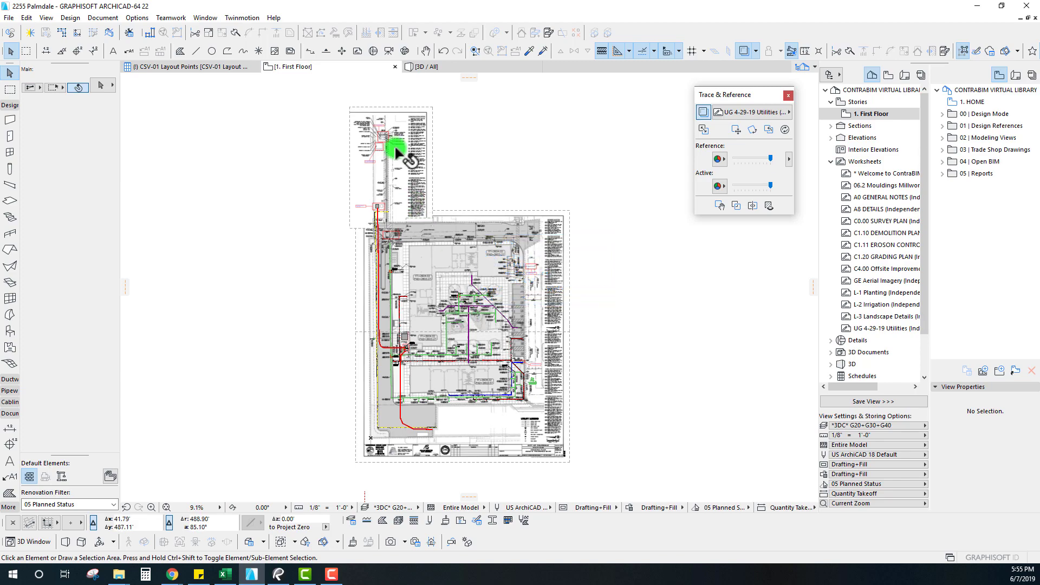
Step: In Bluebeam Revu, open the Revised Civil Drawings dated 6-7-2019 set and view pages 6 and 7
{"action": "left_click", "coordinate": [280, 573]}
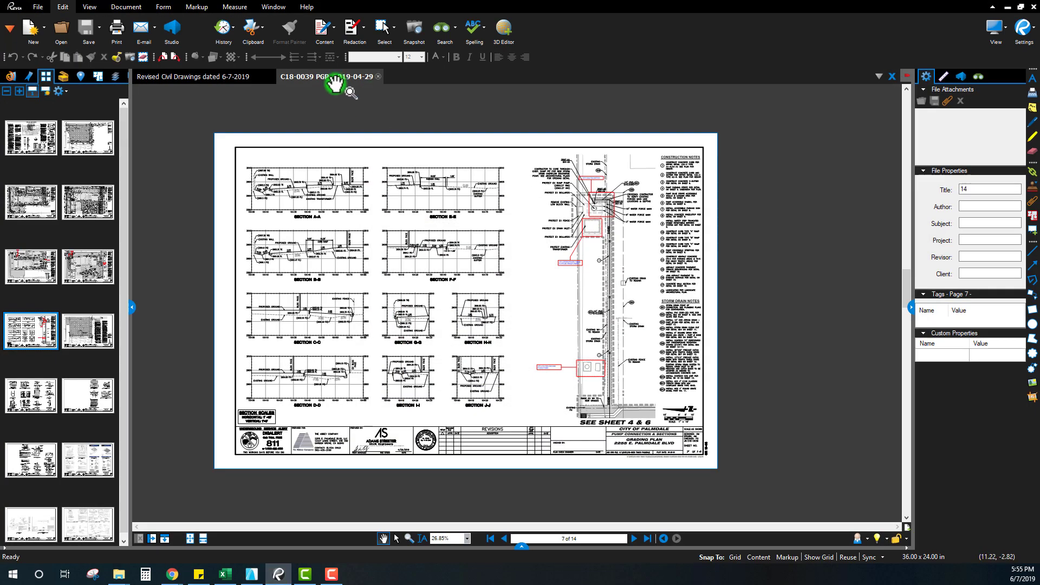
{"action": "scroll", "coordinate": [641, 457], "scroll_direction": "up", "scroll_amount": 6}
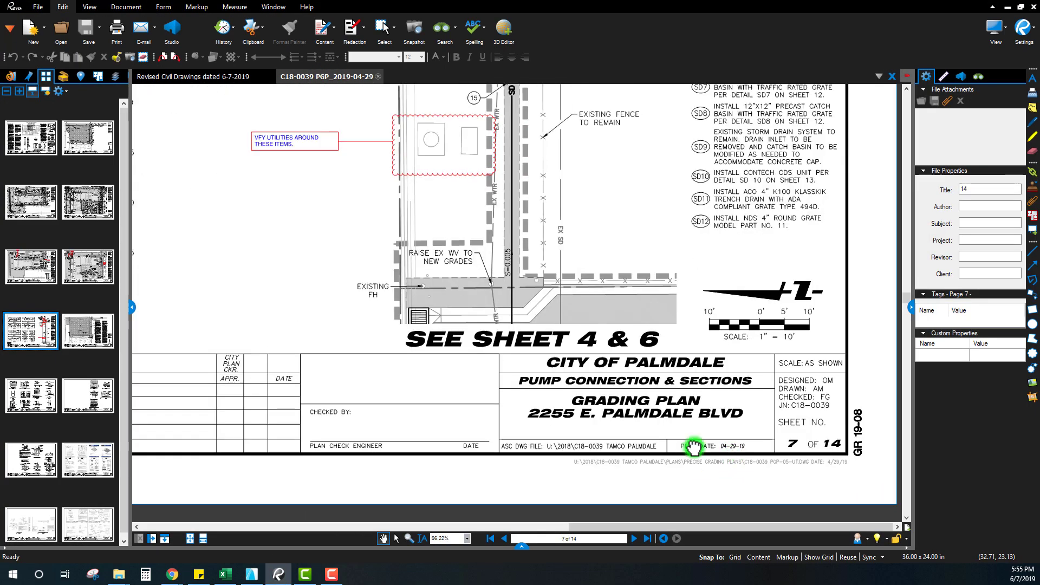
{"action": "scroll", "coordinate": [625, 422], "scroll_direction": "down", "scroll_amount": 5}
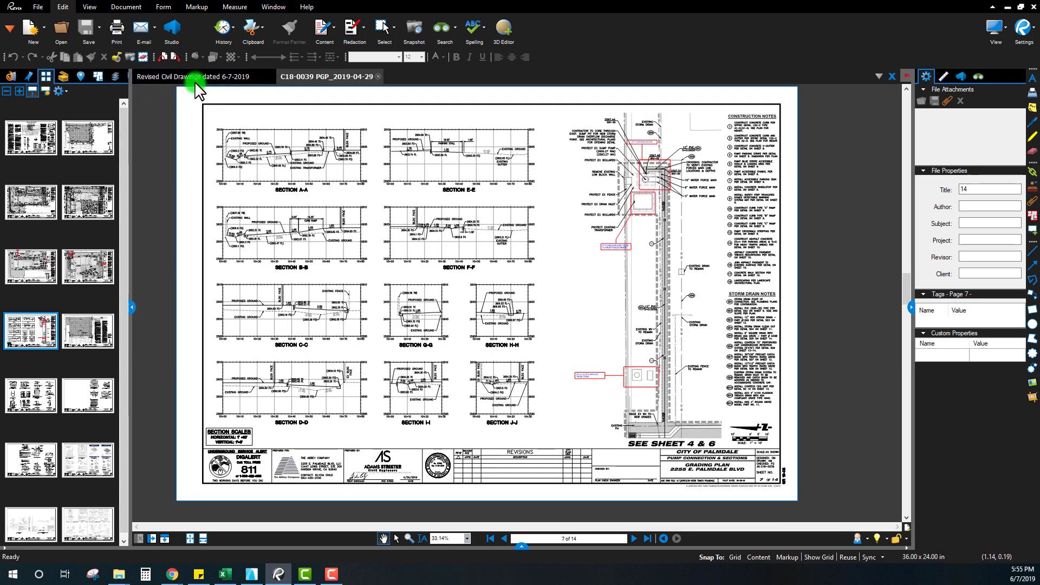
{"action": "left_click", "coordinate": [187, 80]}
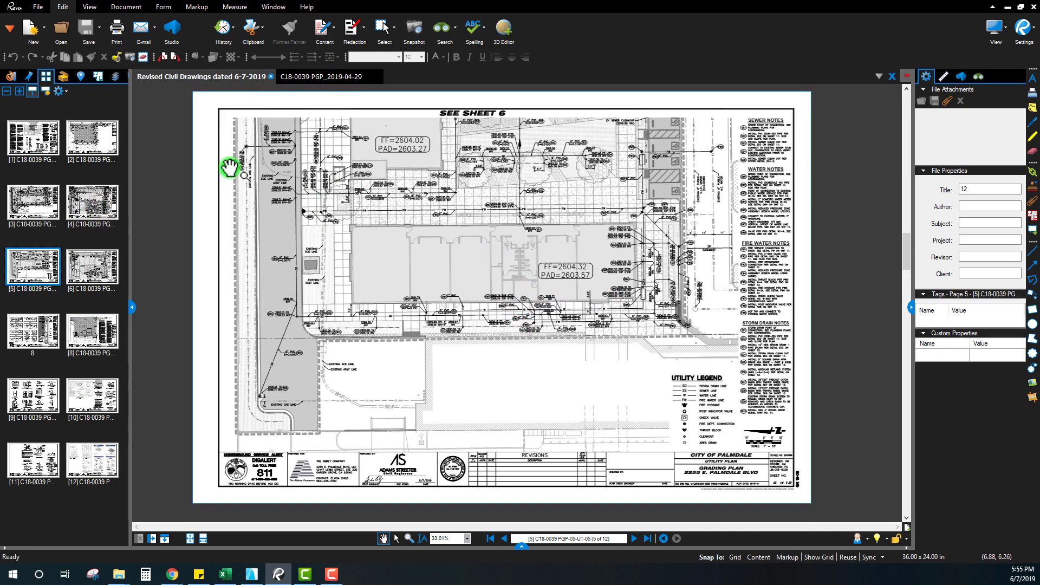
{"action": "left_click", "coordinate": [89, 264]}
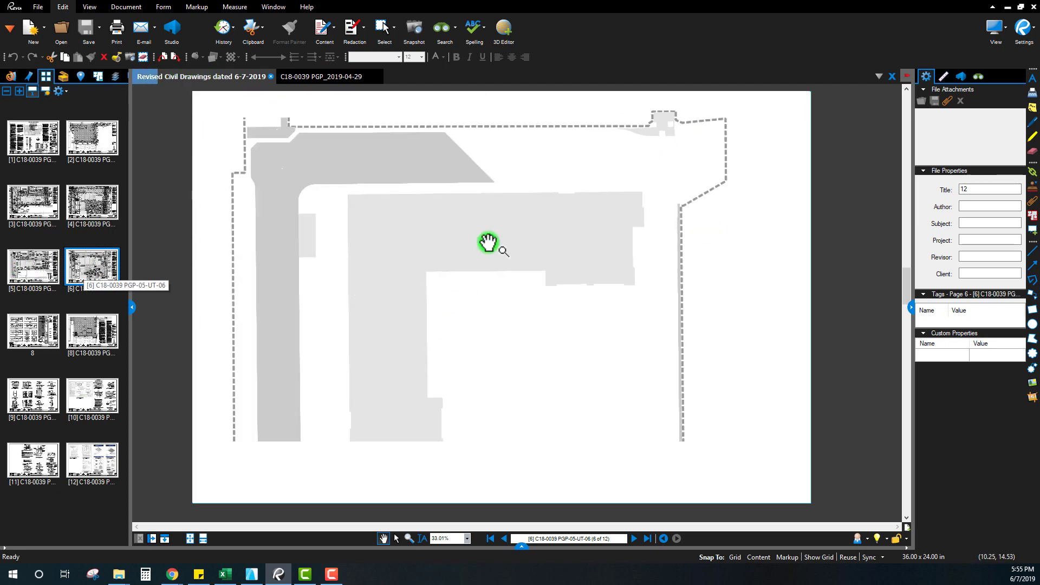
{"action": "left_click", "coordinate": [32, 333]}
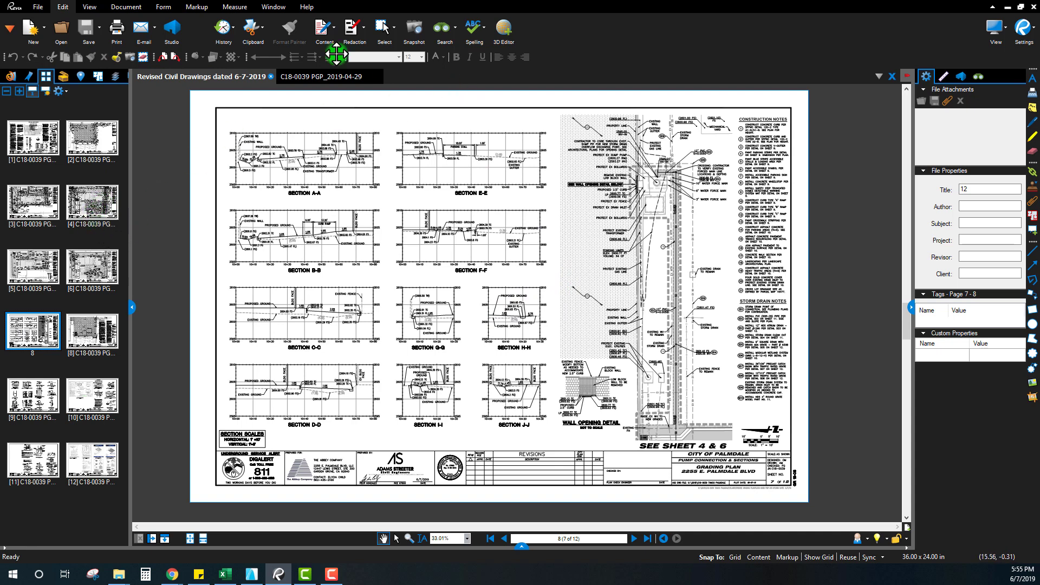
Step: Compare pages 5 and 7 of the C18-0039 PGP_2019-04-29 set, ending on the page 5 utility plan
{"action": "left_click", "coordinate": [306, 78]}
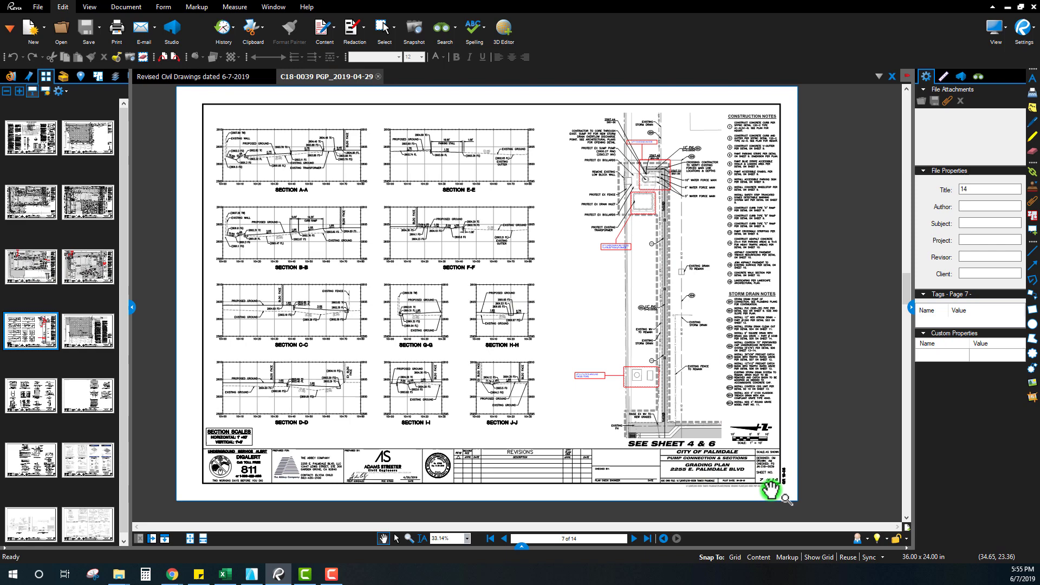
{"action": "left_click", "coordinate": [21, 274]}
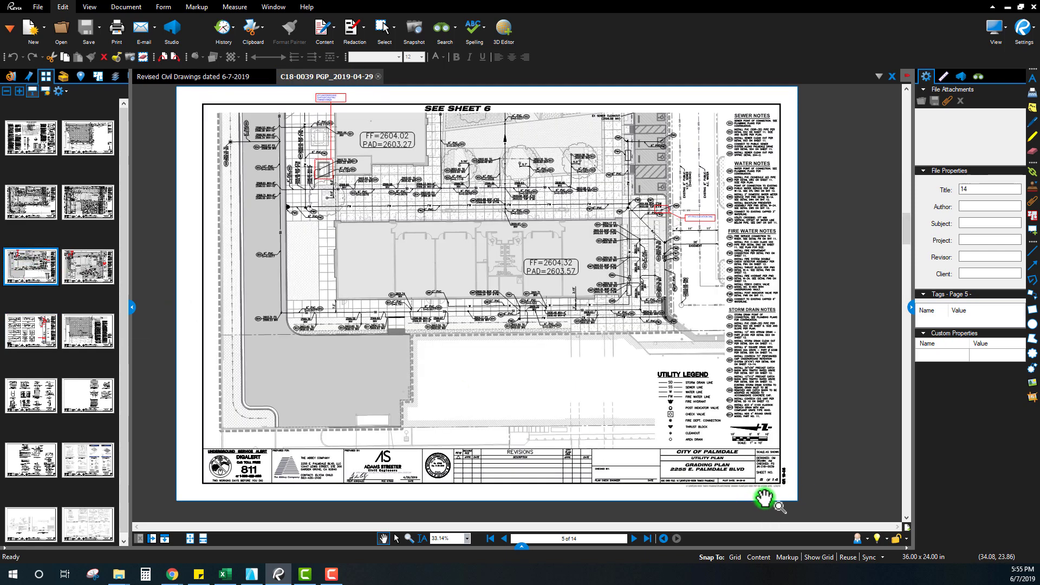
{"action": "left_click", "coordinate": [31, 327]}
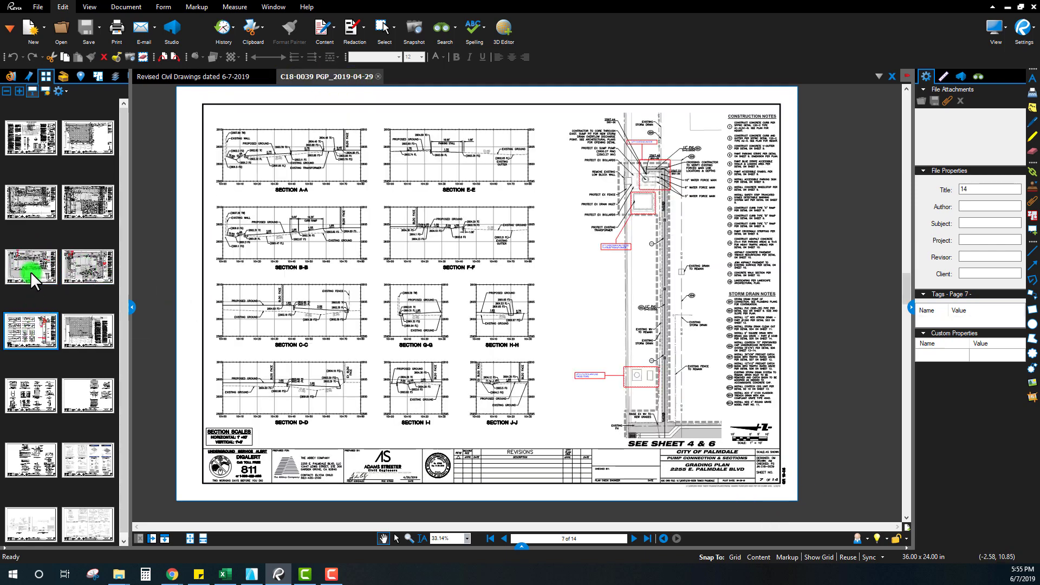
{"action": "left_click", "coordinate": [31, 268]}
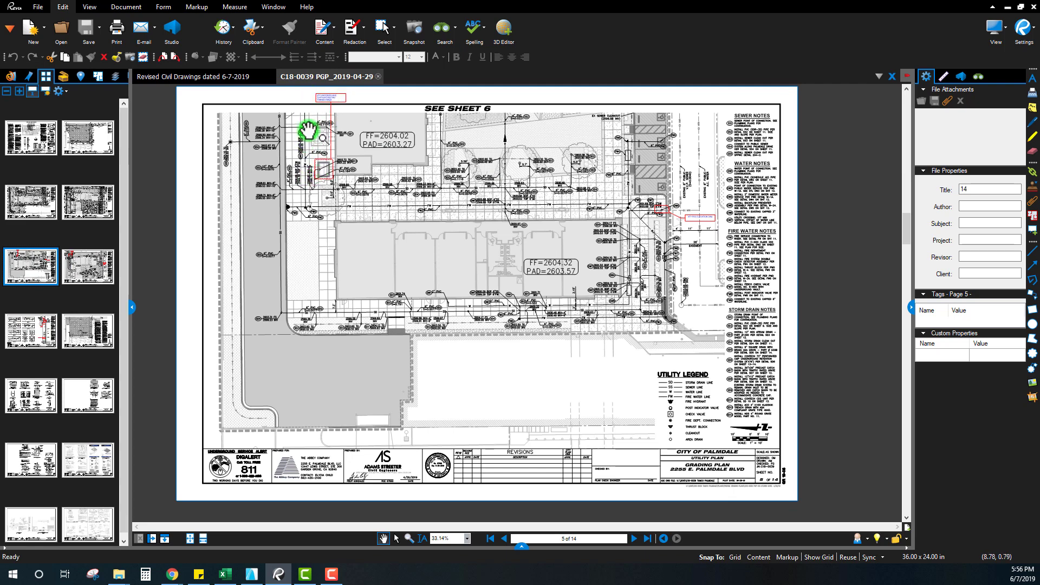
{"action": "scroll", "coordinate": [328, 133], "scroll_direction": "up", "scroll_amount": 3}
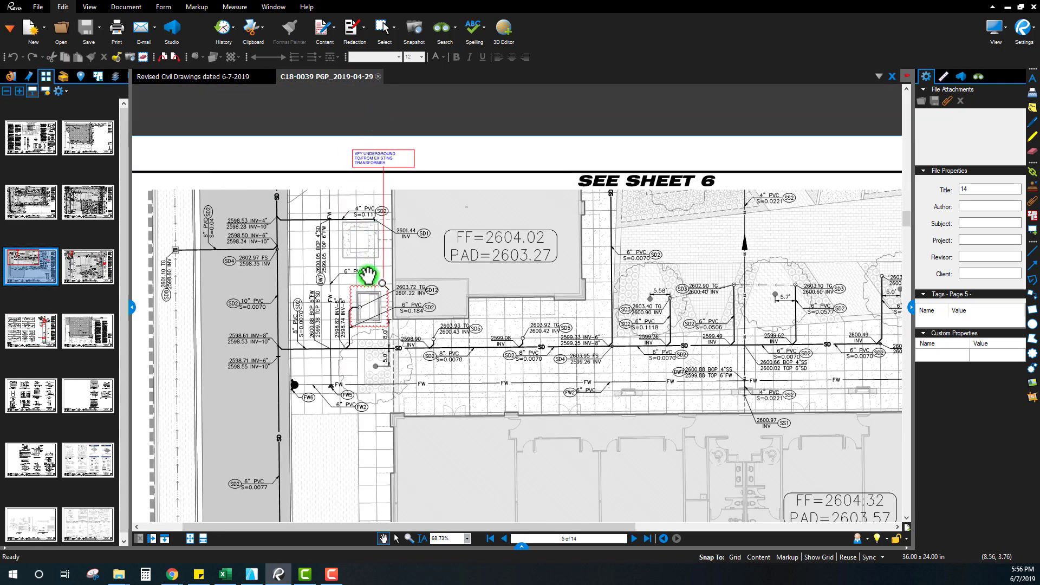
{"action": "scroll", "coordinate": [368, 276], "scroll_direction": "down", "scroll_amount": 3}
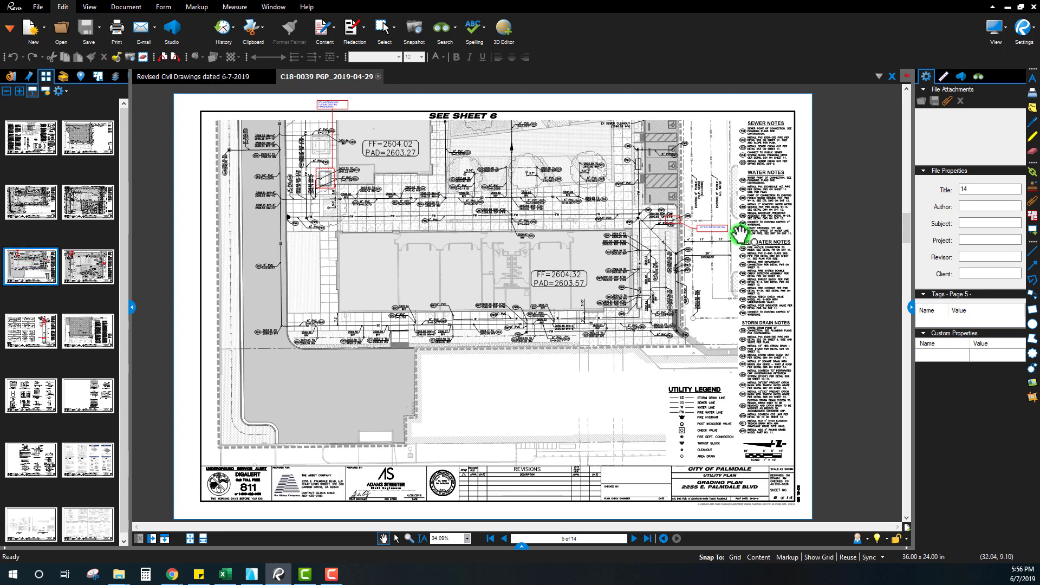
{"action": "key", "text": "alt+Tab"}
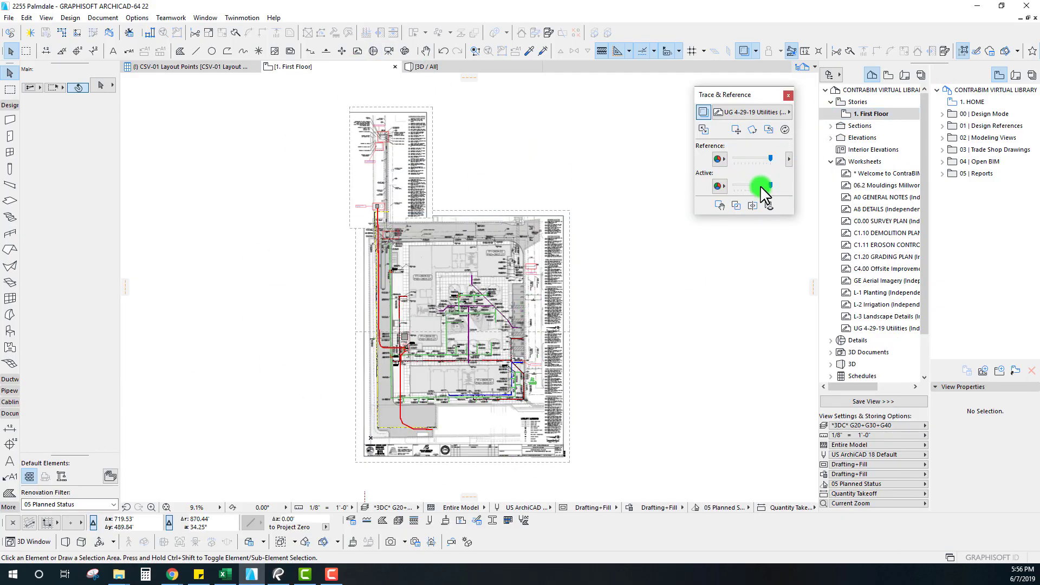
{"action": "mouse_move", "coordinate": [771, 186]}
{"action": "left_mouse_down"}
{"action": "mouse_move", "coordinate": [731, 185]}
{"action": "mouse_move", "coordinate": [817, 190]}
{"action": "mouse_move", "coordinate": [776, 158]}
{"action": "mouse_move", "coordinate": [698, 161]}
{"action": "mouse_move", "coordinate": [793, 162]}
{"action": "mouse_move", "coordinate": [696, 165]}
{"action": "left_mouse_up"}
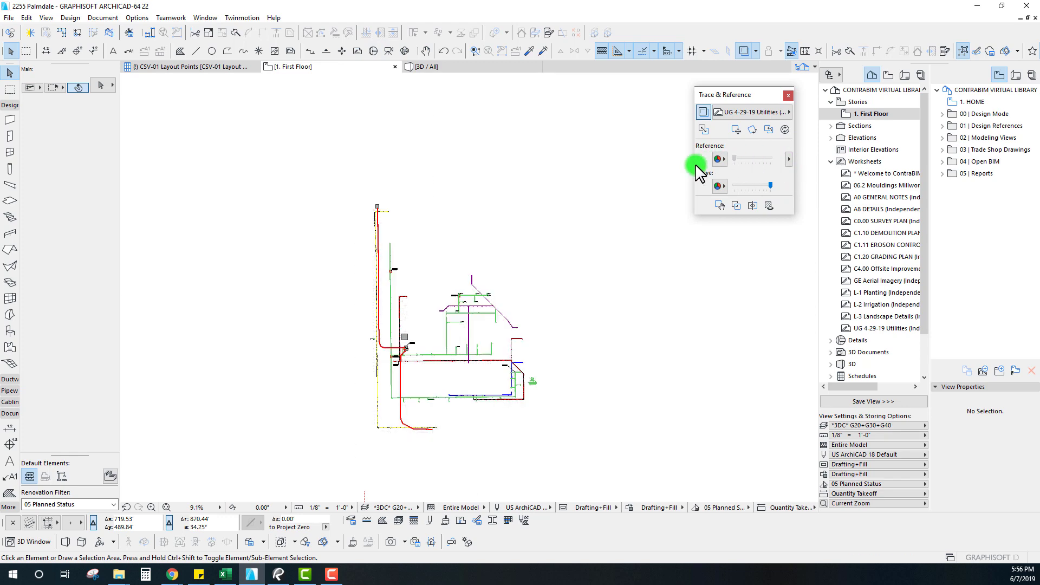
{"action": "scroll", "coordinate": [441, 376], "scroll_direction": "up", "scroll_amount": 3}
{"action": "middle_click_drag", "start_coordinate": [441, 376], "coordinate": [445, 320]}
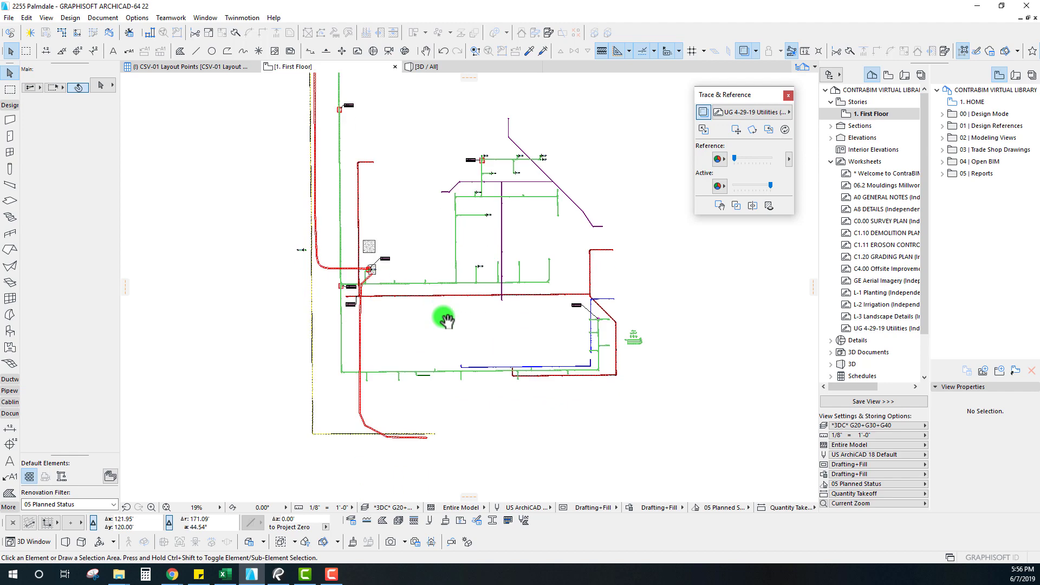
{"action": "left_click", "coordinate": [736, 159]}
{"action": "left_click_drag", "start_coordinate": [735, 159], "coordinate": [774, 162]}
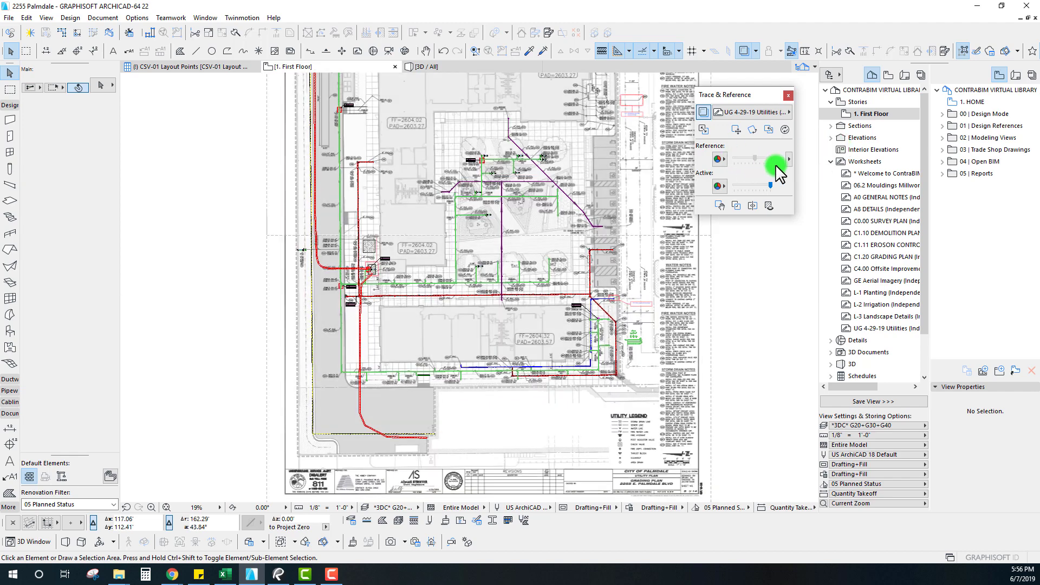
Step: Open the UG 4-29-19 Utilities worksheet, crop the civil drawing frame to 204.02' tall, and move it lower
{"action": "double_click", "coordinate": [870, 328]}
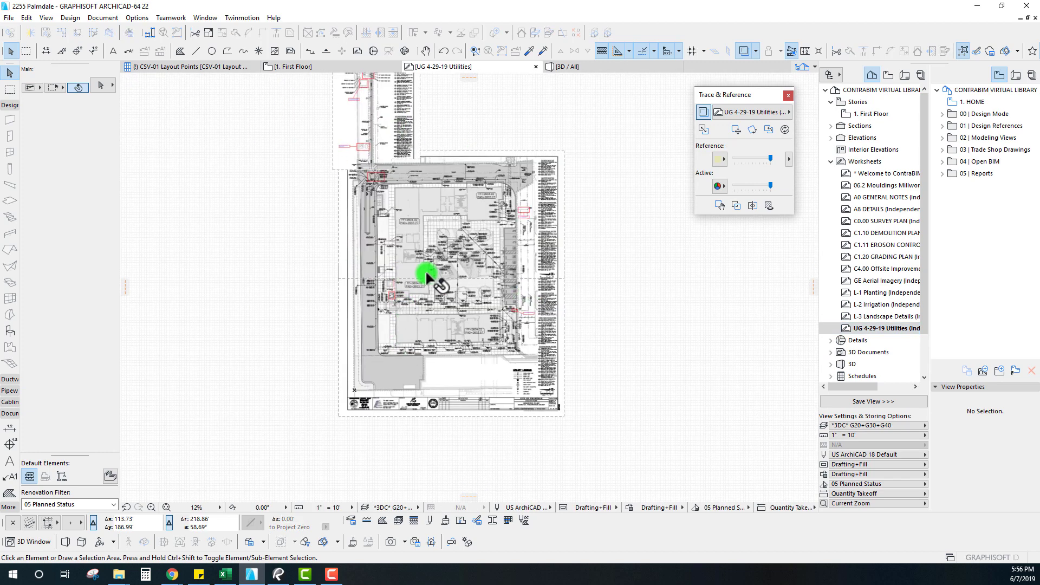
{"action": "left_click", "coordinate": [481, 325]}
{"action": "left_click", "coordinate": [344, 206]}
{"action": "left_click", "coordinate": [480, 228]}
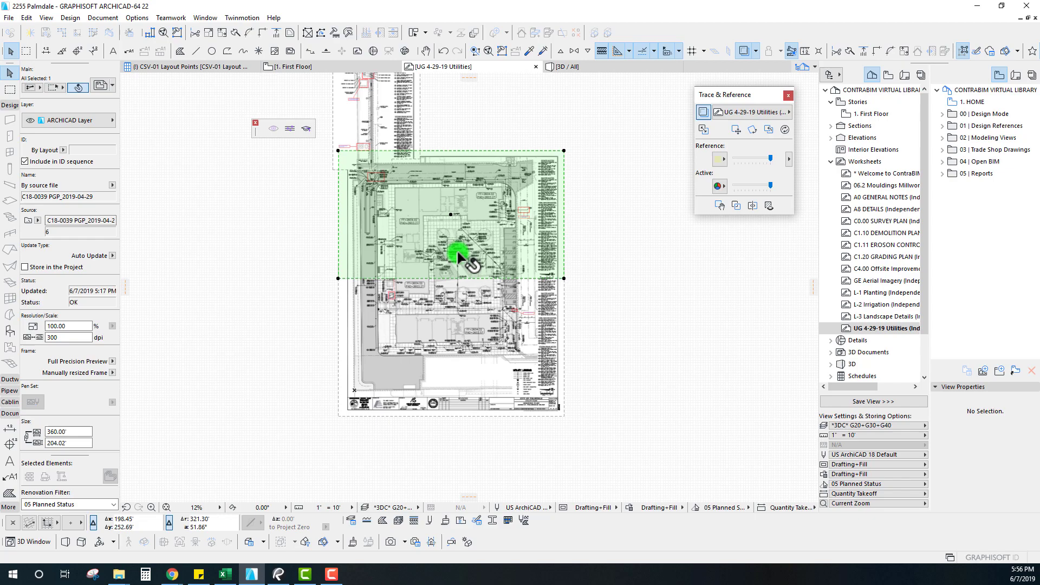
{"action": "scroll", "coordinate": [428, 272], "scroll_direction": "up", "scroll_amount": 4}
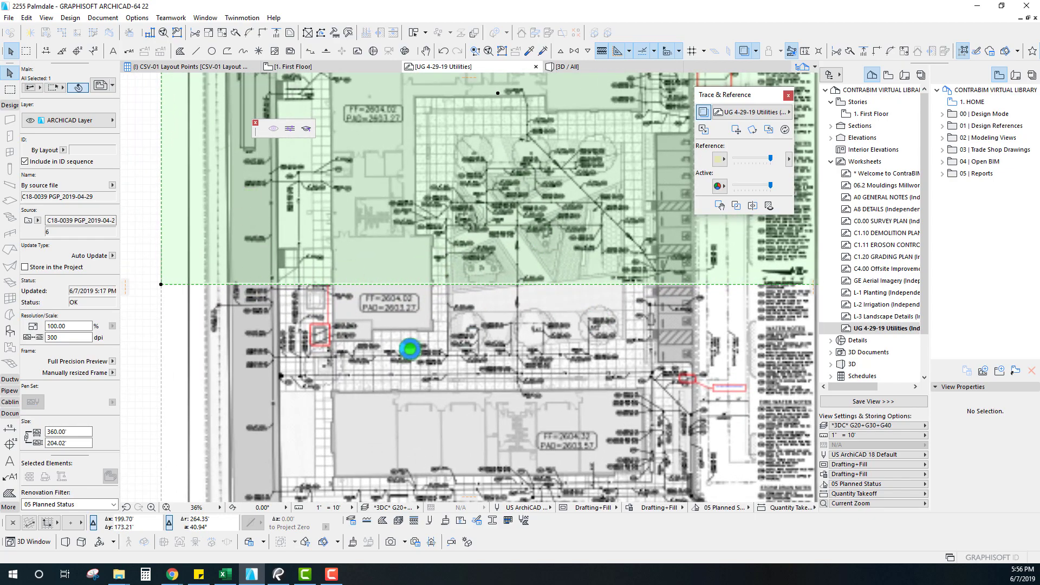
{"action": "left_click", "coordinate": [357, 286]}
{"action": "scroll", "coordinate": [558, 244], "scroll_direction": "down", "scroll_amount": 3}
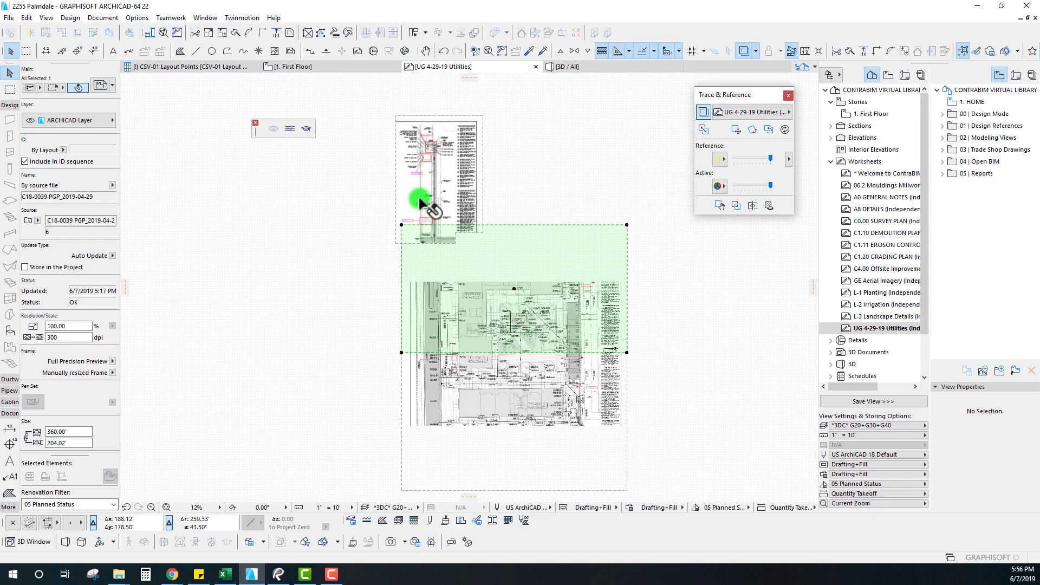
{"action": "scroll", "coordinate": [434, 221], "scroll_direction": "up", "scroll_amount": 3}
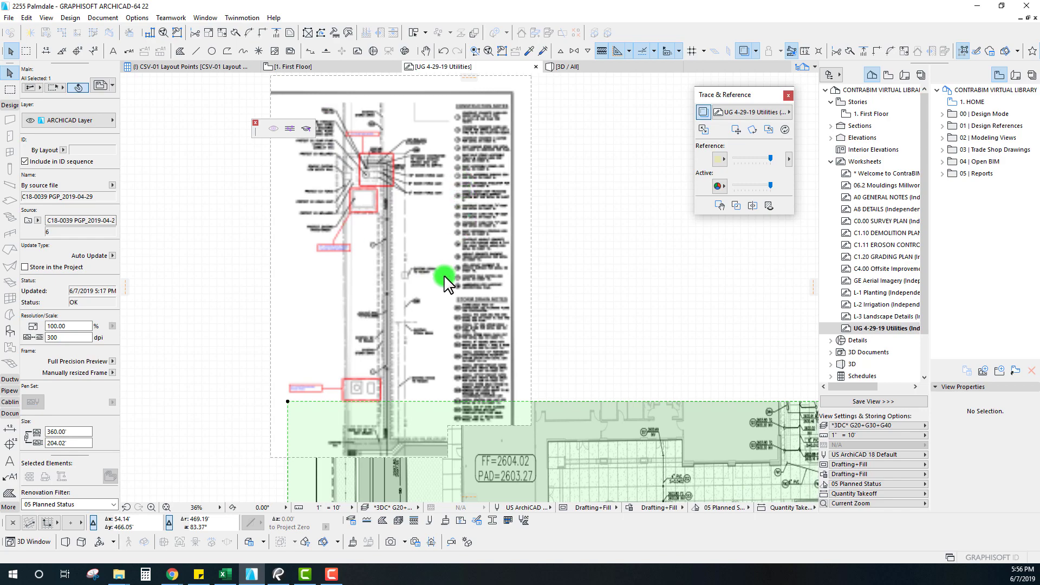
Step: Check the upper page 7 drawing, then zoom out until the whole utility sheet is visible
{"action": "left_click", "coordinate": [442, 277]}
{"action": "scroll", "coordinate": [534, 332], "scroll_direction": "down", "scroll_amount": 6}
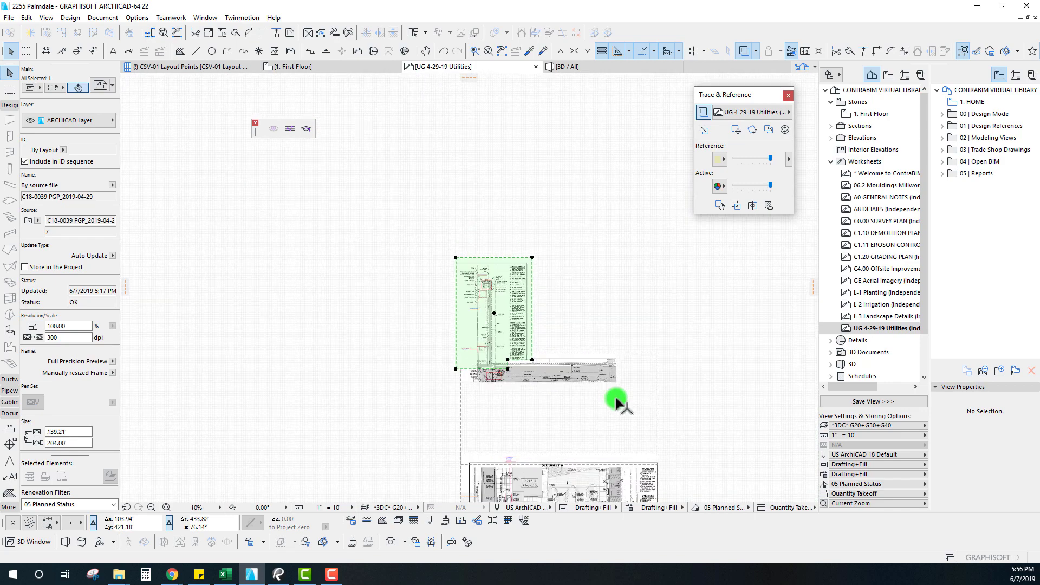
{"action": "scroll", "coordinate": [617, 401], "scroll_direction": "up", "scroll_amount": 1}
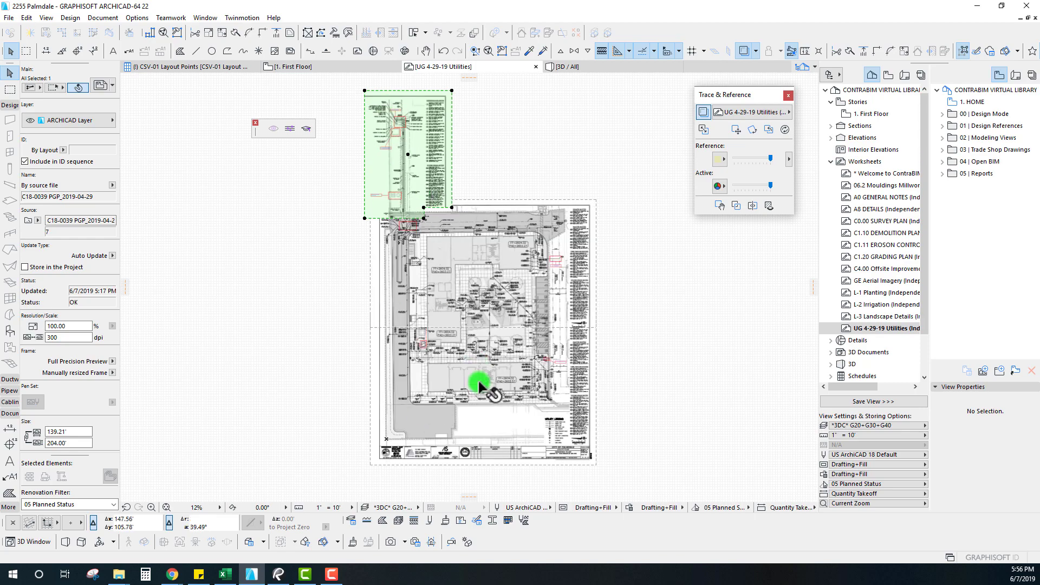
{"action": "left_click", "coordinate": [346, 279]}
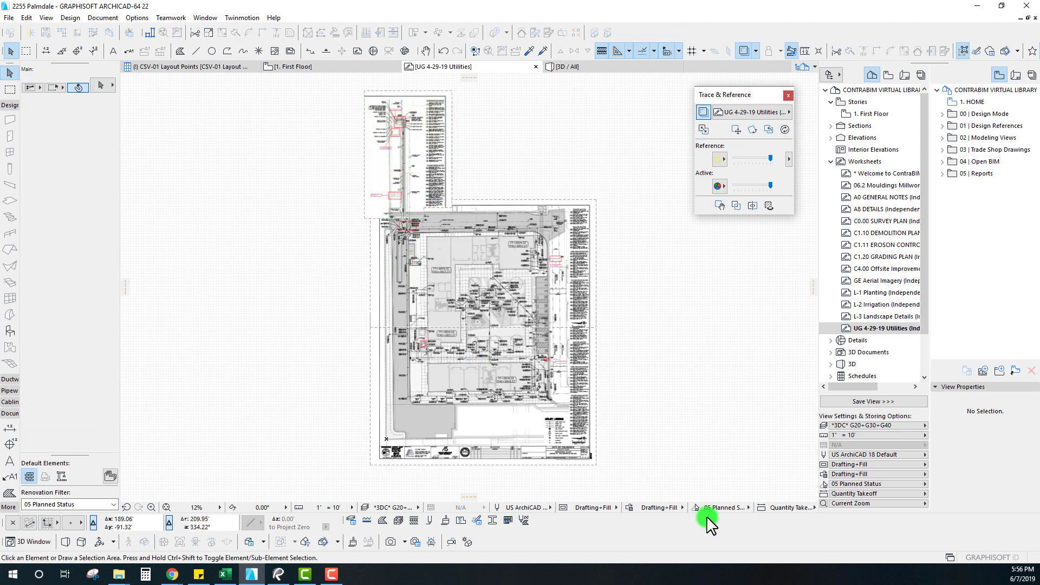
{"action": "scroll", "coordinate": [504, 357], "scroll_direction": "up", "scroll_amount": 2}
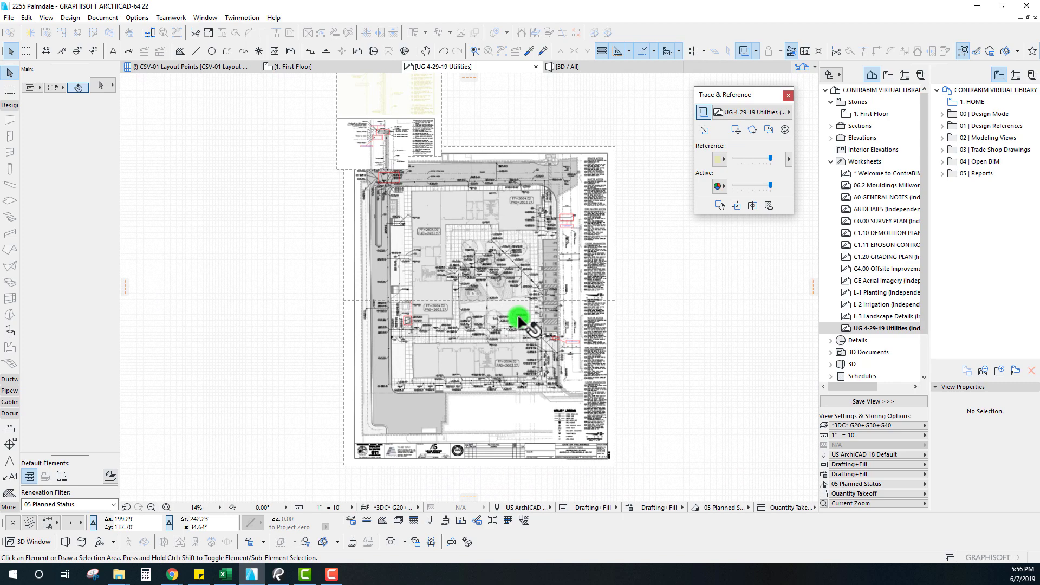
{"action": "middle_click_drag", "start_coordinate": [519, 321], "coordinate": [511, 329]}
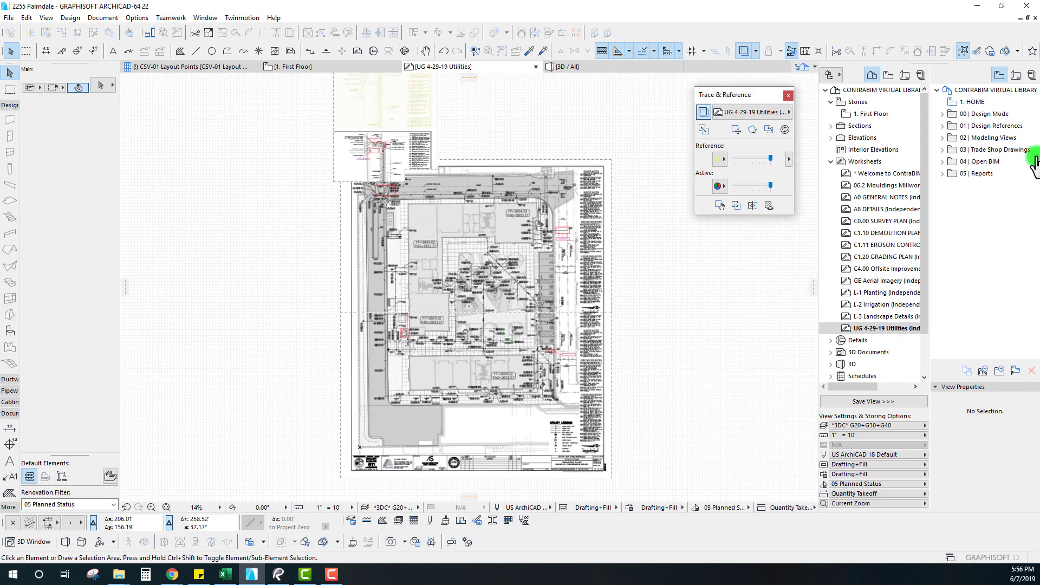
{"action": "scroll", "coordinate": [491, 303], "scroll_direction": "down", "scroll_amount": 2}
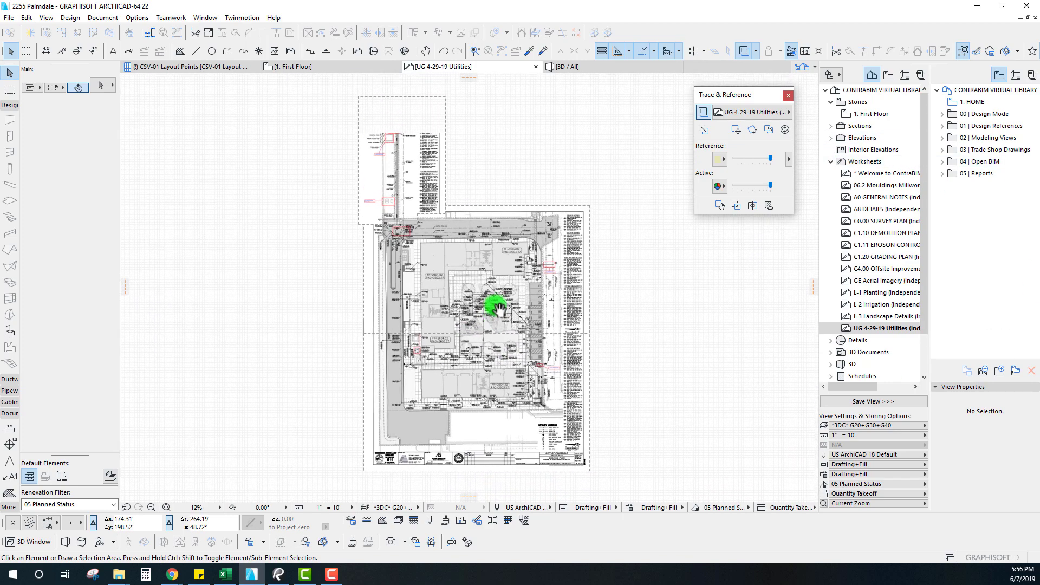
Step: From the Navigator's Worksheets folder, create independent worksheet UG 6-7-19 named 'Utilities'
{"action": "right_click", "coordinate": [853, 164]}
{"action": "left_click", "coordinate": [877, 173]}
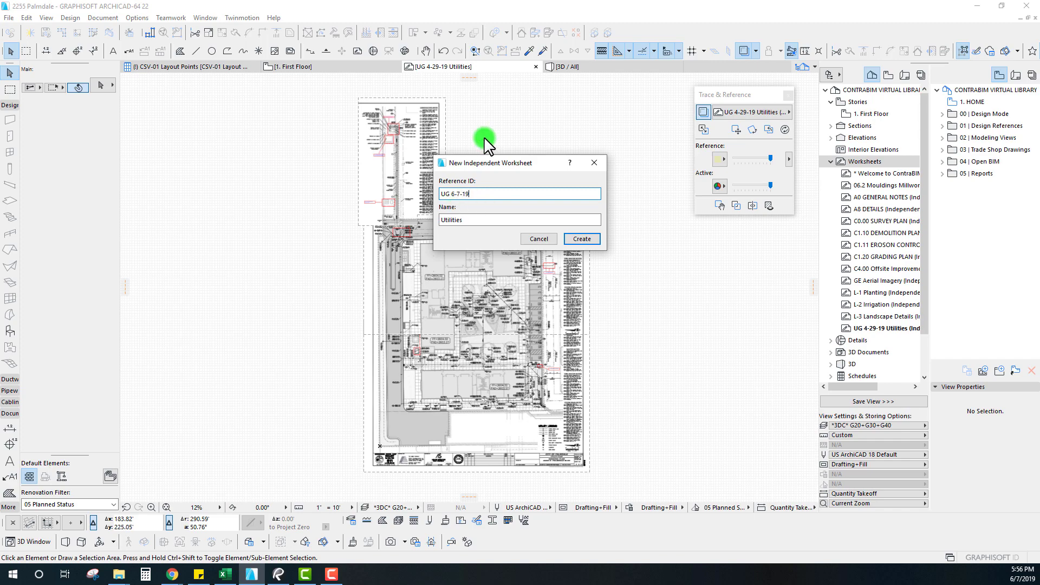
{"action": "left_click_drag", "start_coordinate": [509, 168], "coordinate": [532, 182]}
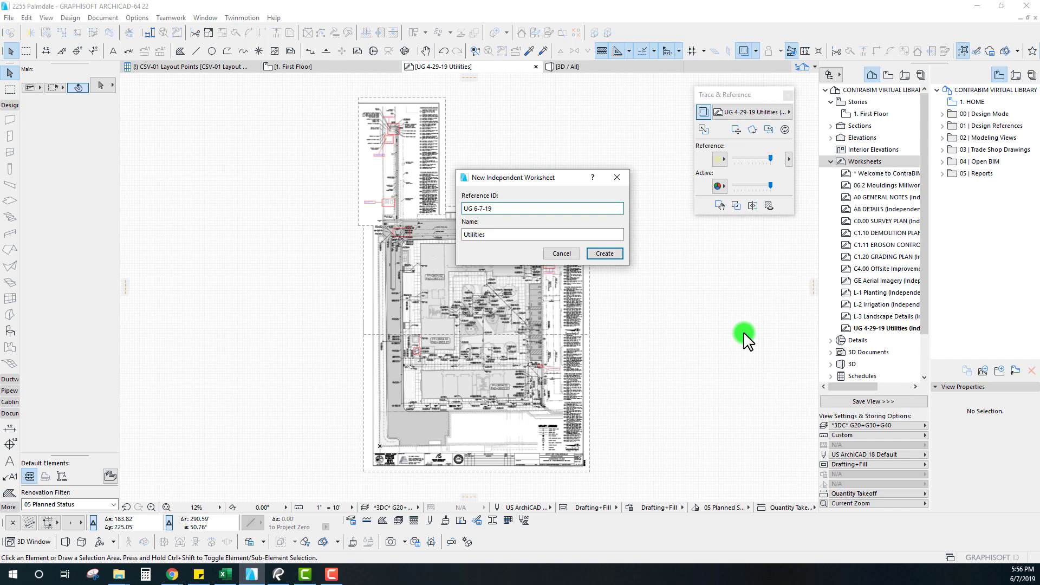
{"action": "left_click", "coordinate": [604, 253]}
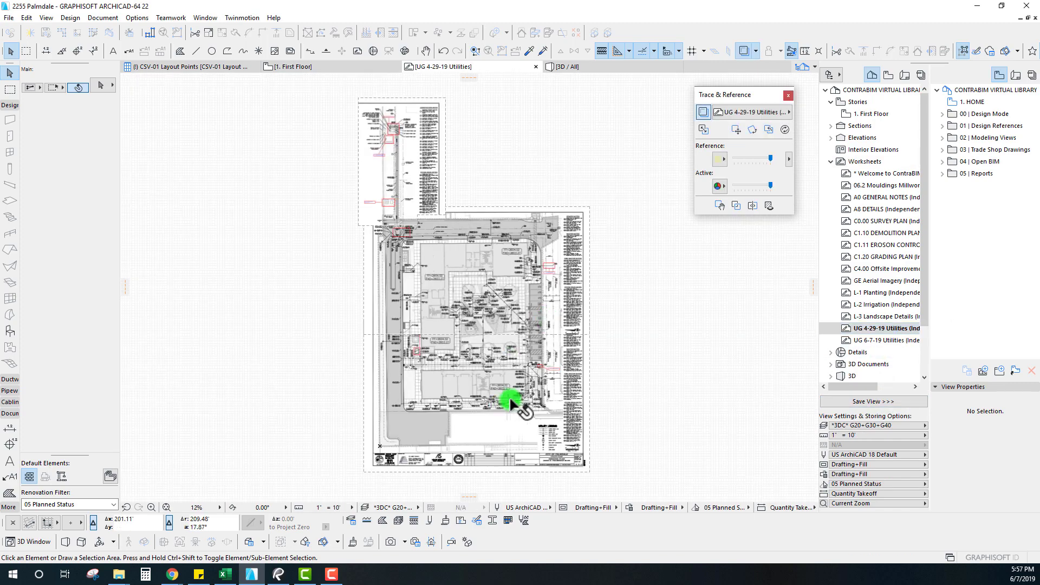
Step: Select both utility drawings and open the UG 6-7-19 Utilities worksheet
{"action": "left_click", "coordinate": [523, 370]}
{"action": "left_click", "coordinate": [512, 290], "text": "shift"}
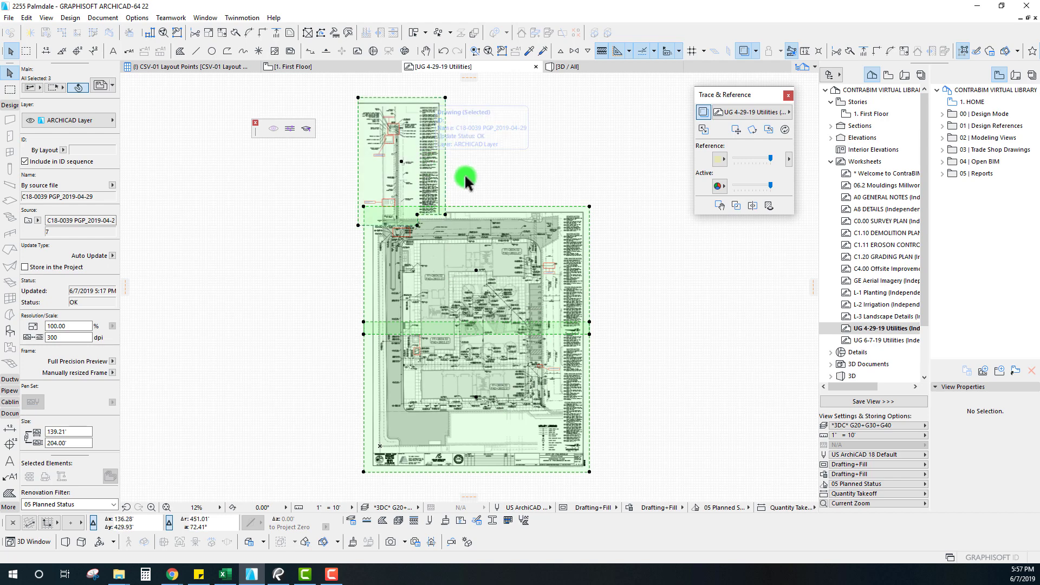
{"action": "left_click", "coordinate": [876, 341]}
{"action": "double_click", "coordinate": [877, 345]}
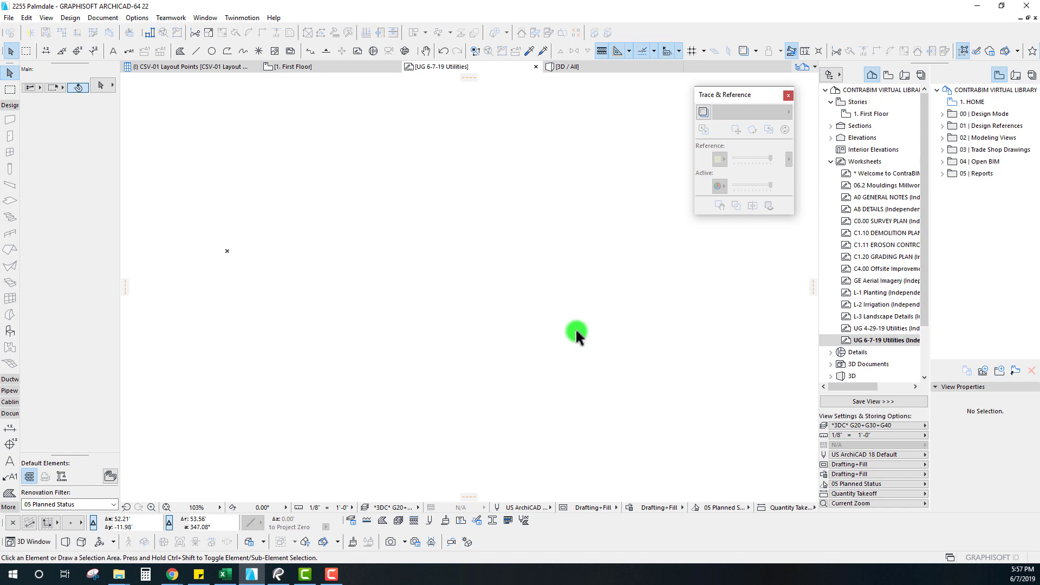
Step: Paste the drawings into the new worksheet, confirming paste options, and zoom in
{"action": "key", "text": "ctrl+v"}
{"action": "left_click", "coordinate": [578, 260]}
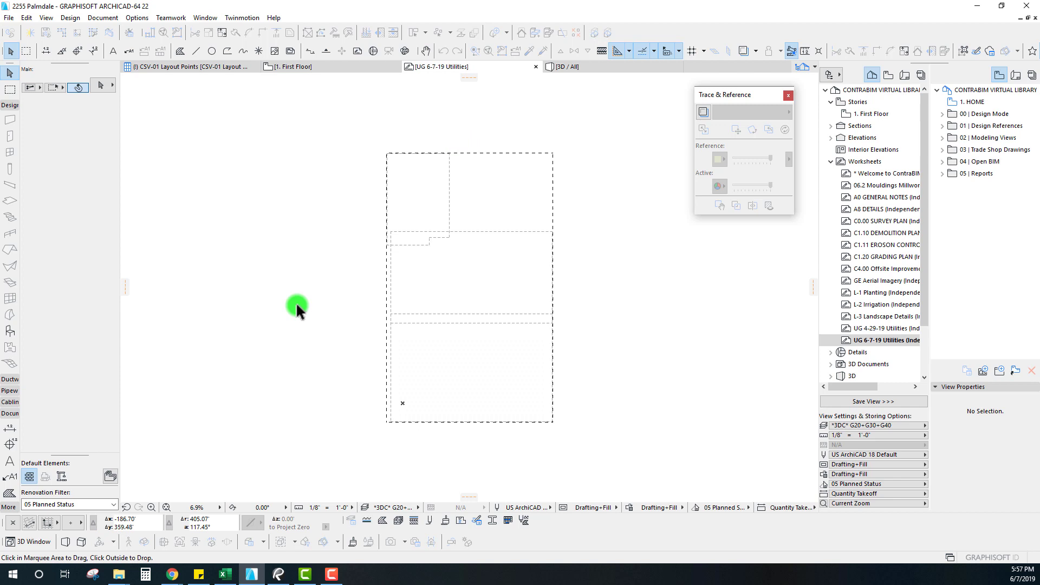
{"action": "left_click", "coordinate": [635, 368]}
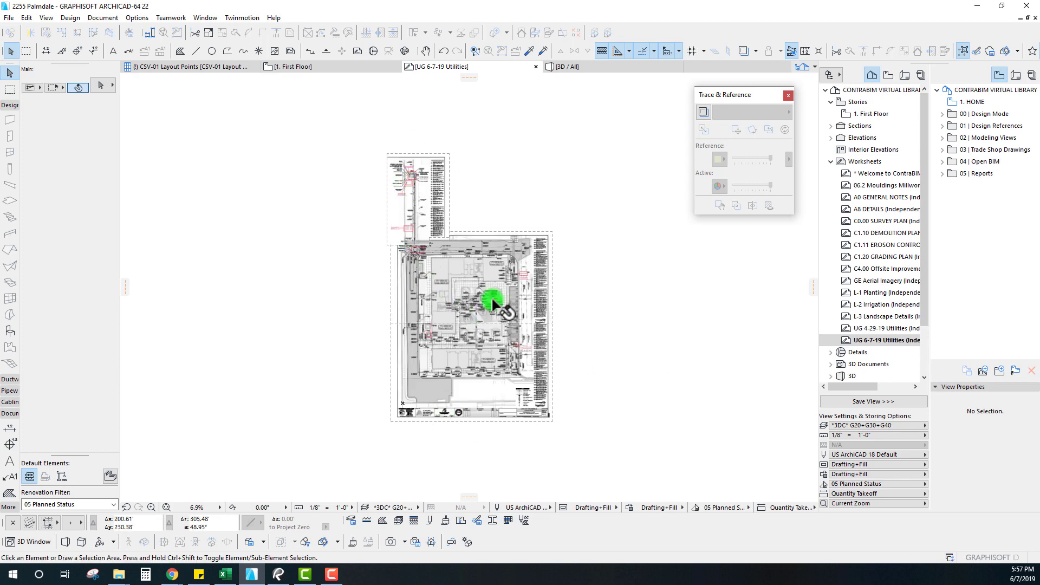
{"action": "scroll", "coordinate": [464, 376], "scroll_direction": "up", "scroll_amount": 3}
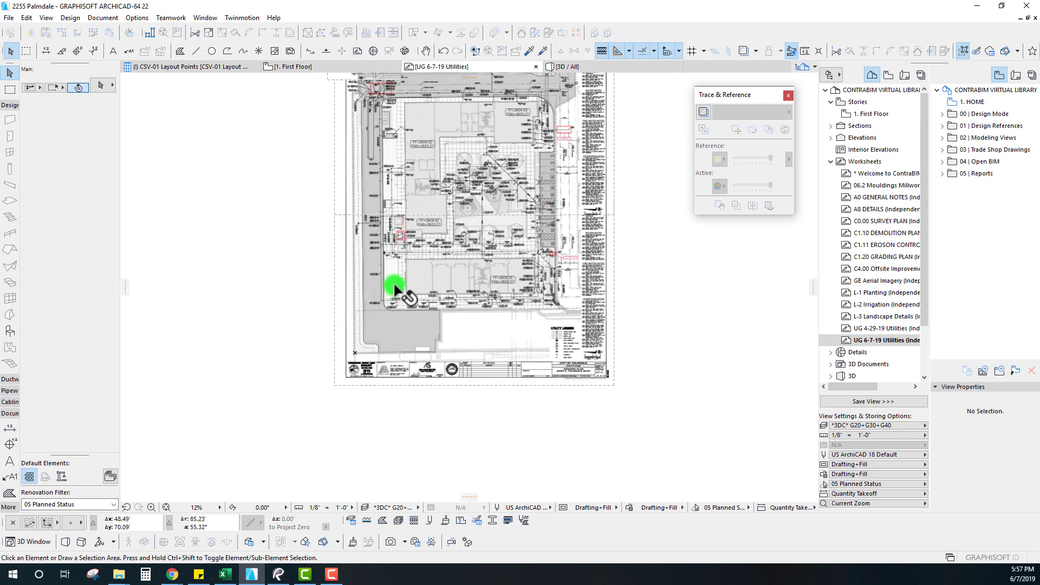
{"action": "scroll", "coordinate": [537, 309], "scroll_direction": "up", "scroll_amount": 2}
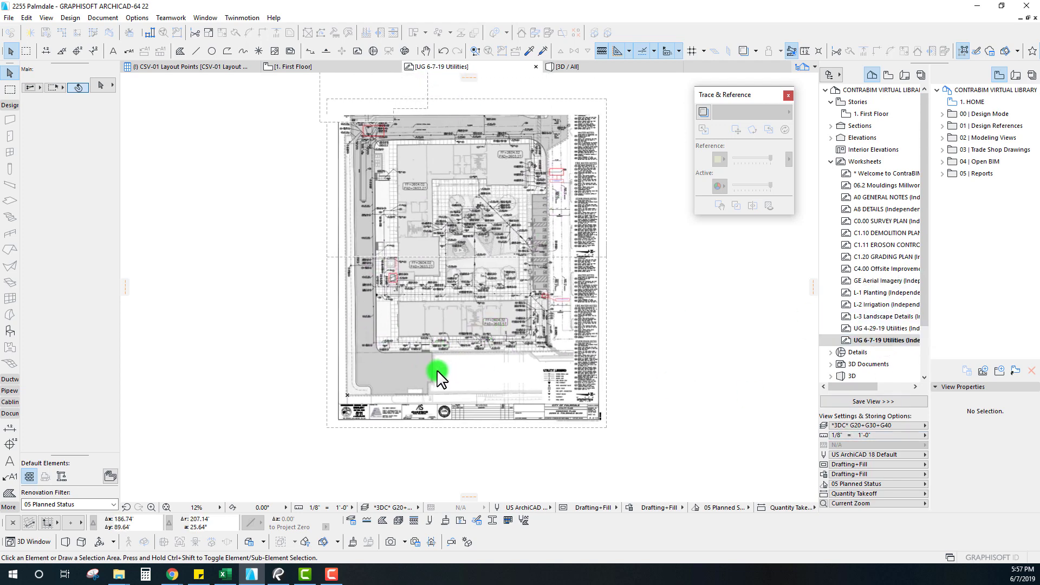
{"action": "scroll", "coordinate": [460, 355], "scroll_direction": "up", "scroll_amount": 2}
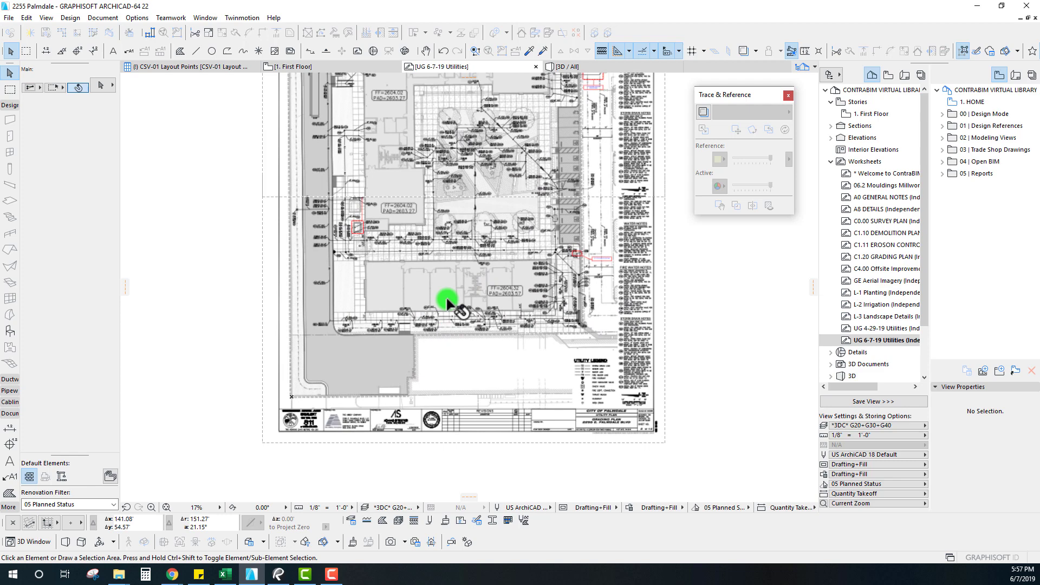
Step: Link the pasted drawing to Revised Civil Drawings dated 6-7-2019.pdf, choosing page 5
{"action": "left_click", "coordinate": [436, 289]}
{"action": "right_click", "coordinate": [437, 287]}
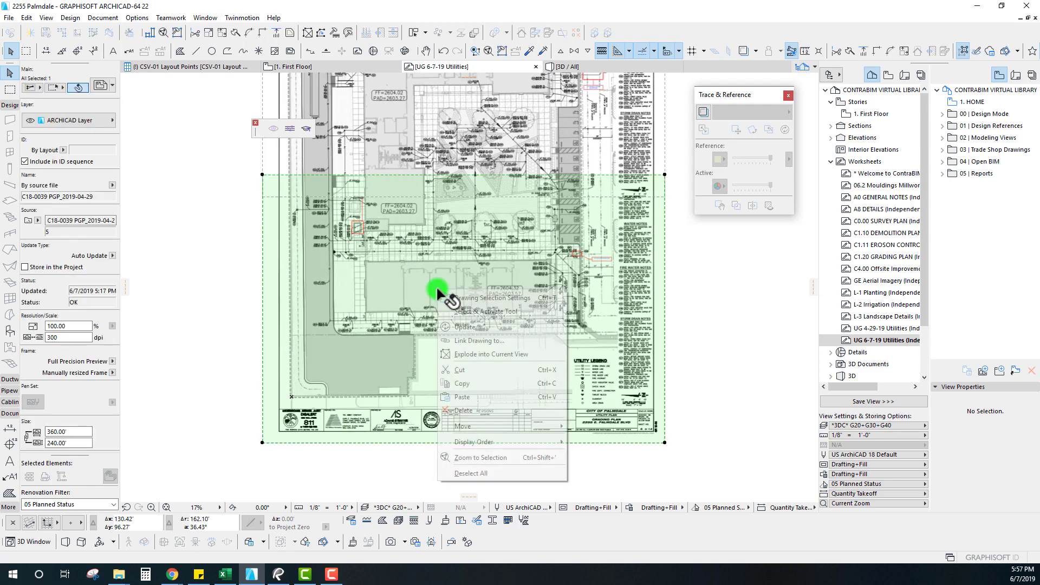
{"action": "left_click", "coordinate": [491, 341]}
{"action": "left_click", "coordinate": [385, 228]}
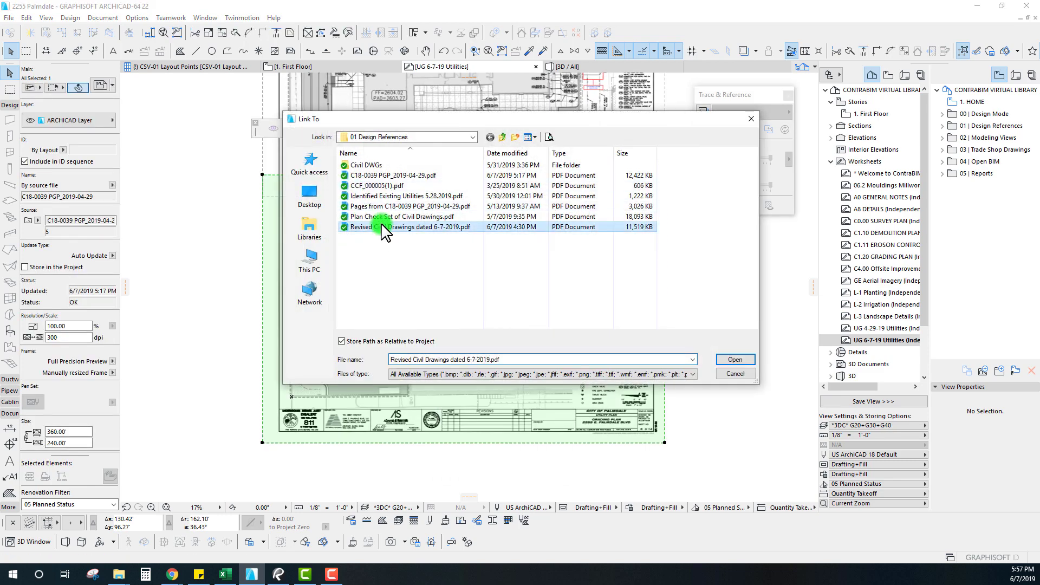
{"action": "left_click", "coordinate": [743, 359]}
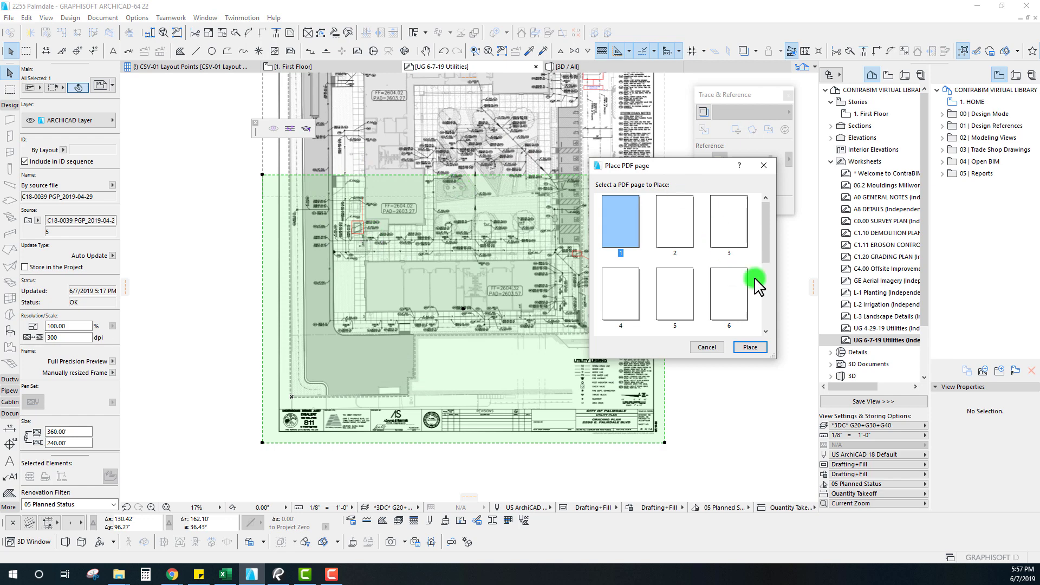
{"action": "left_click", "coordinate": [676, 297]}
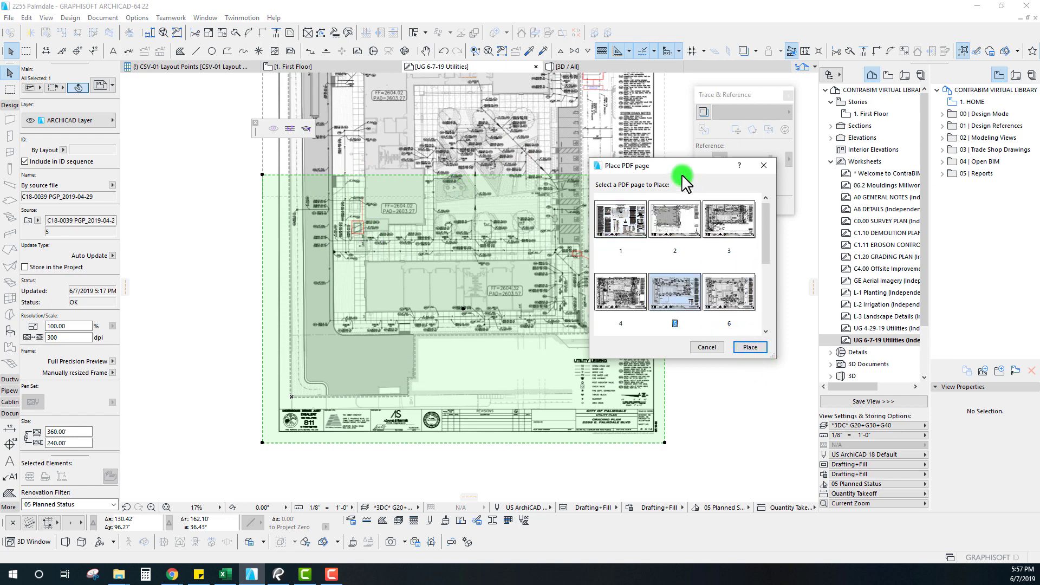
{"action": "left_click_drag", "start_coordinate": [684, 166], "coordinate": [794, 218]}
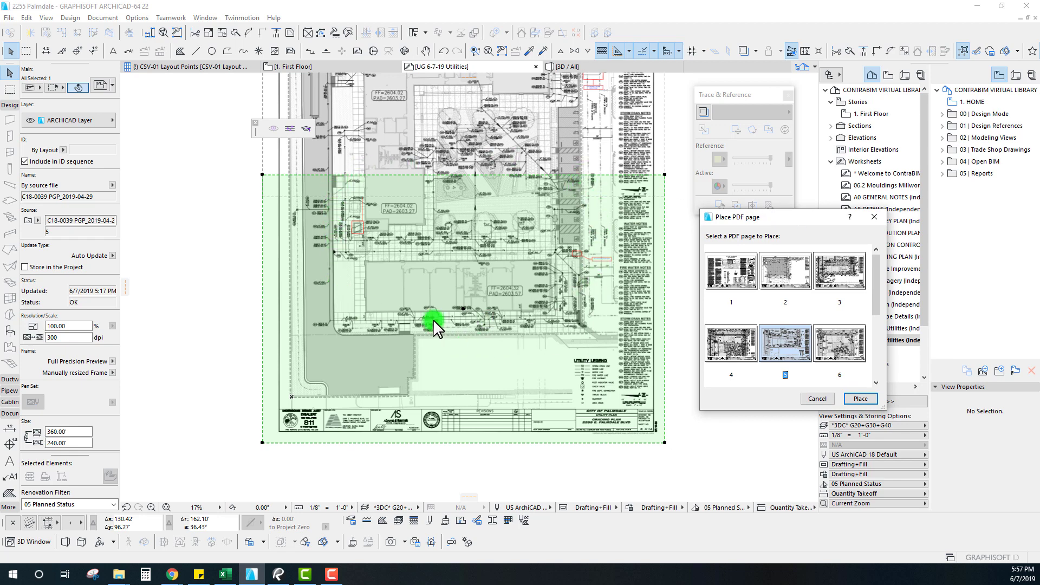
{"action": "left_click_drag", "start_coordinate": [801, 216], "coordinate": [785, 156]}
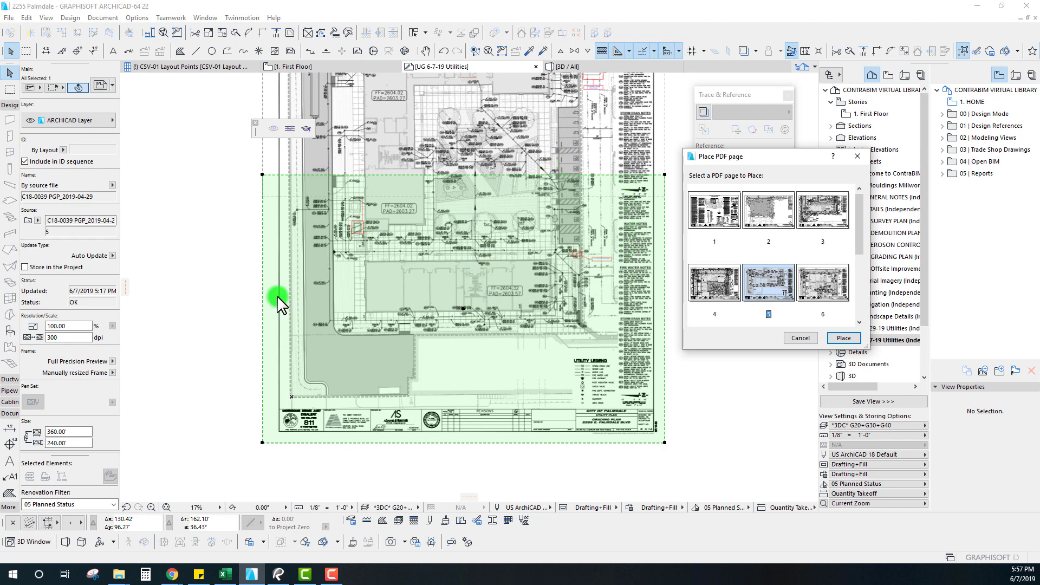
Step: Place page 5 so the drawing updates to the revised sheet, then deselect it
{"action": "left_click", "coordinate": [841, 339]}
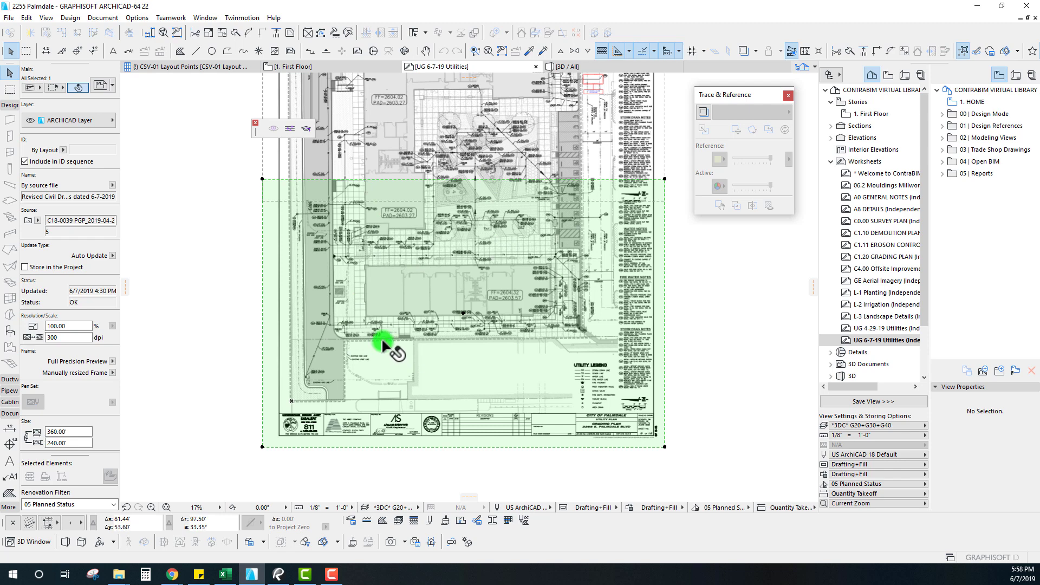
{"action": "key", "text": "Escape"}
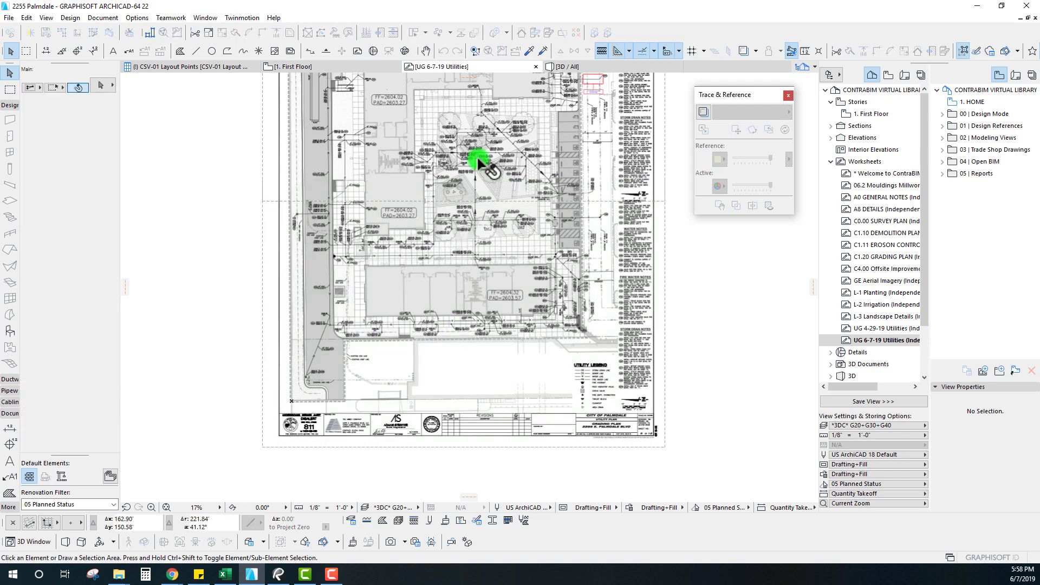
Step: Show UG 4-29-19 Utilities as a red trace reference behind the new worksheet
{"action": "right_click", "coordinate": [863, 330]}
{"action": "left_click", "coordinate": [921, 411]}
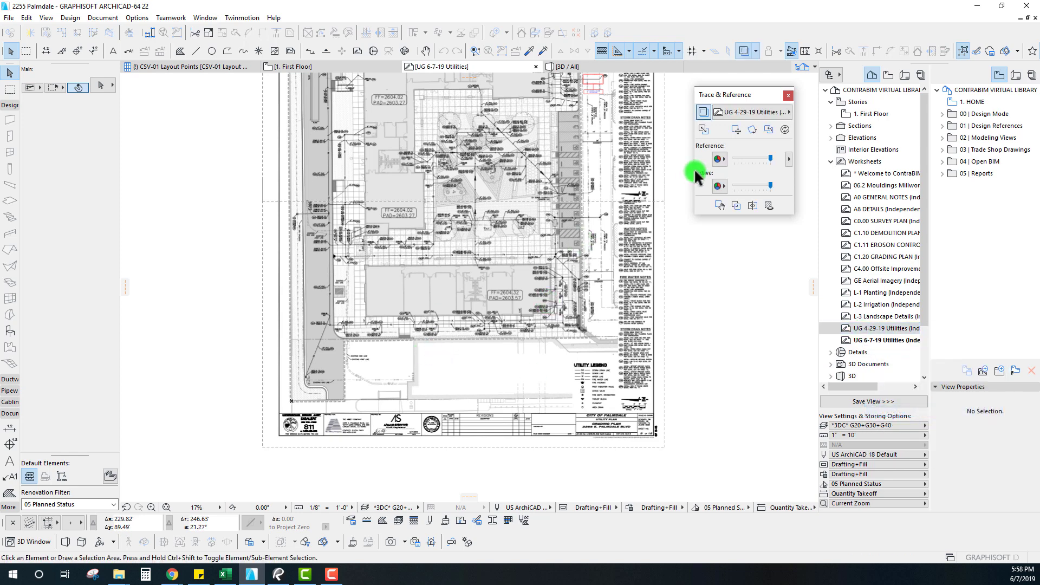
{"action": "left_click", "coordinate": [719, 159]}
{"action": "left_click", "coordinate": [748, 154]}
{"action": "scroll", "coordinate": [420, 342], "scroll_direction": "up", "scroll_amount": 6}
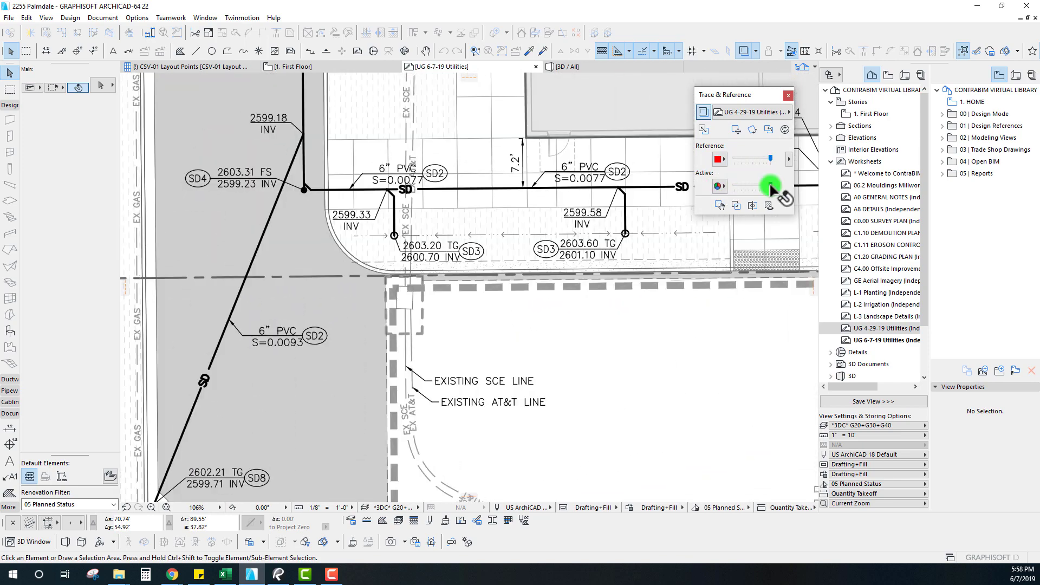
Step: Toggle between the red reference alone and the full overlay, panning along the pipe run to compare
{"action": "mouse_move", "coordinate": [769, 185]}
{"action": "left_mouse_down"}
{"action": "mouse_move", "coordinate": [719, 185]}
{"action": "mouse_move", "coordinate": [769, 186]}
{"action": "mouse_move", "coordinate": [730, 184]}
{"action": "mouse_move", "coordinate": [763, 186]}
{"action": "mouse_move", "coordinate": [724, 194]}
{"action": "left_mouse_up"}
{"action": "left_click", "coordinate": [719, 206]}
{"action": "left_click", "coordinate": [766, 206]}
{"action": "left_click", "coordinate": [719, 205]}
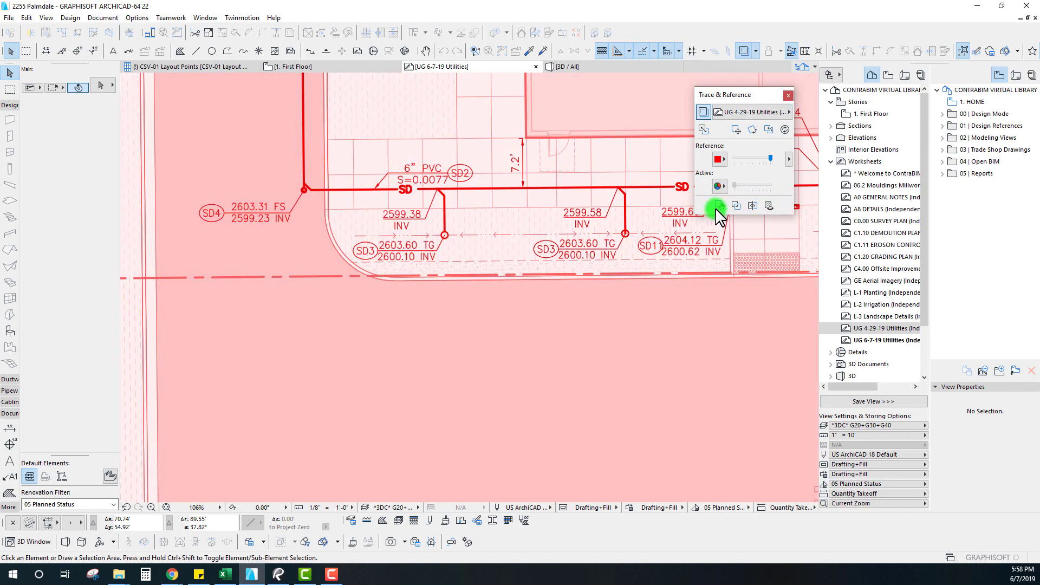
{"action": "left_click", "coordinate": [766, 205]}
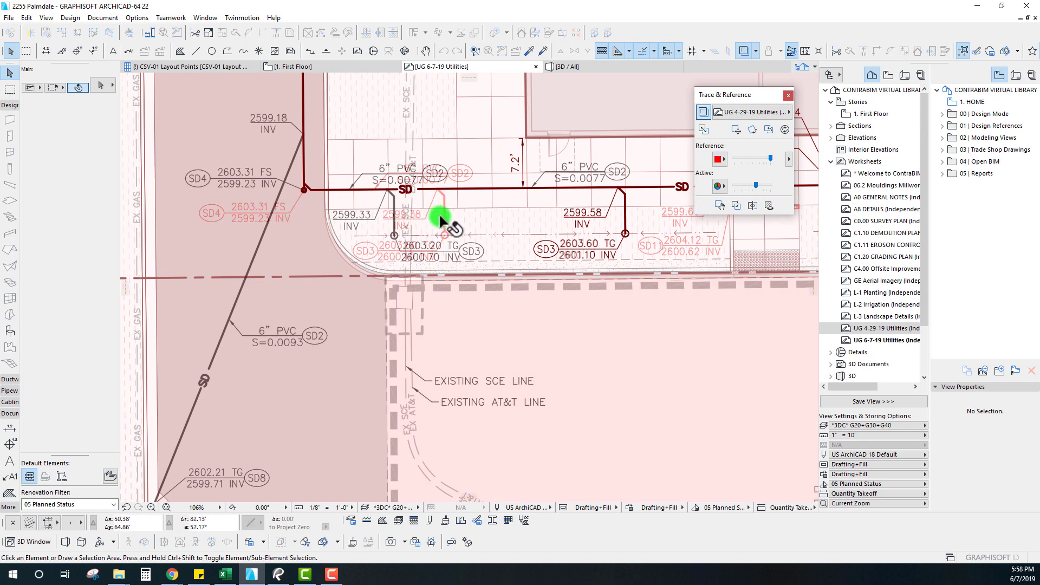
{"action": "middle_click_drag", "start_coordinate": [337, 284], "coordinate": [402, 252]}
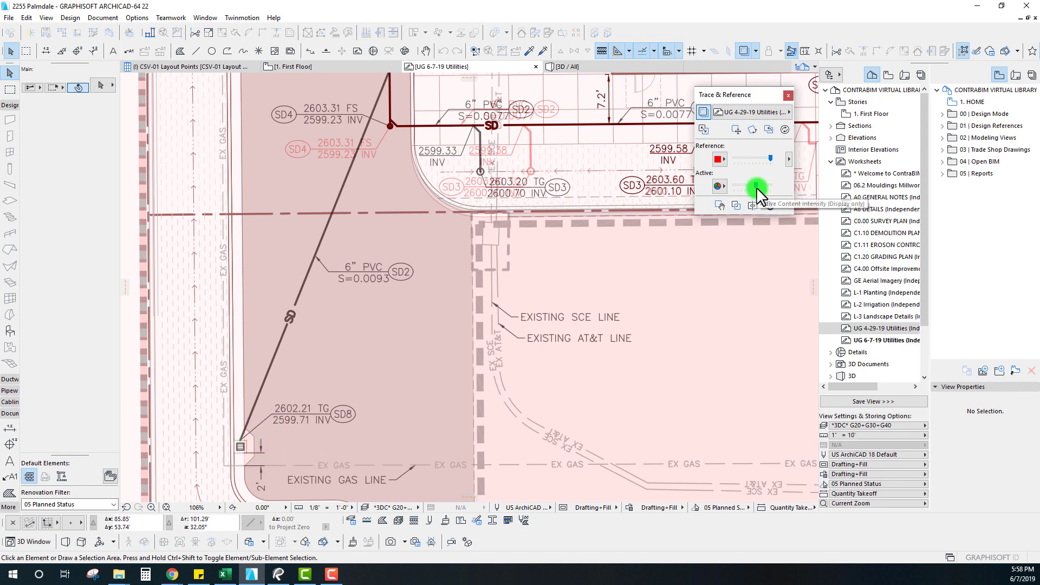
{"action": "middle_click_drag", "start_coordinate": [740, 190], "coordinate": [404, 291]}
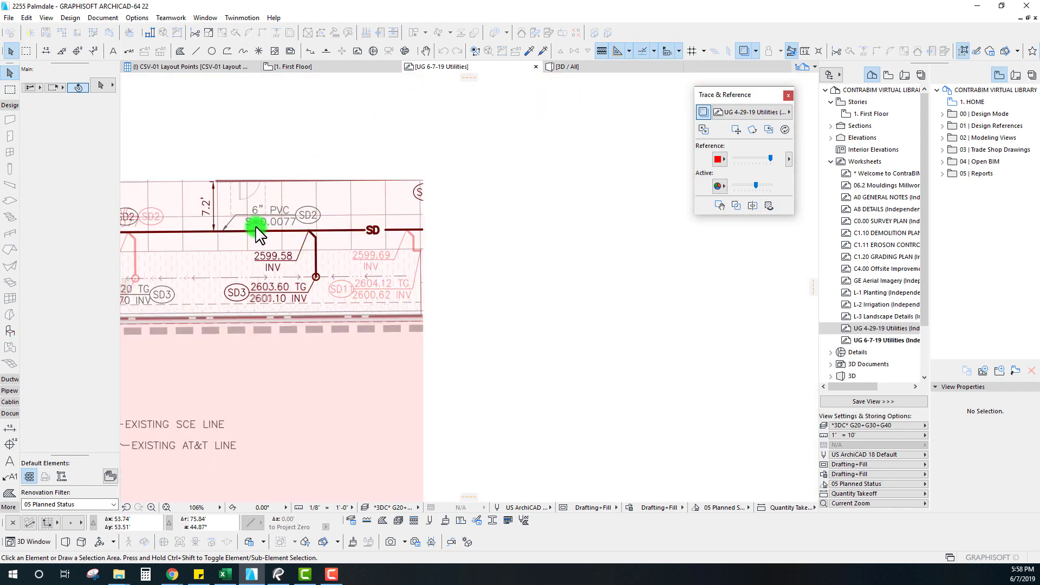
{"action": "scroll", "coordinate": [206, 271], "scroll_direction": "up", "scroll_amount": 5}
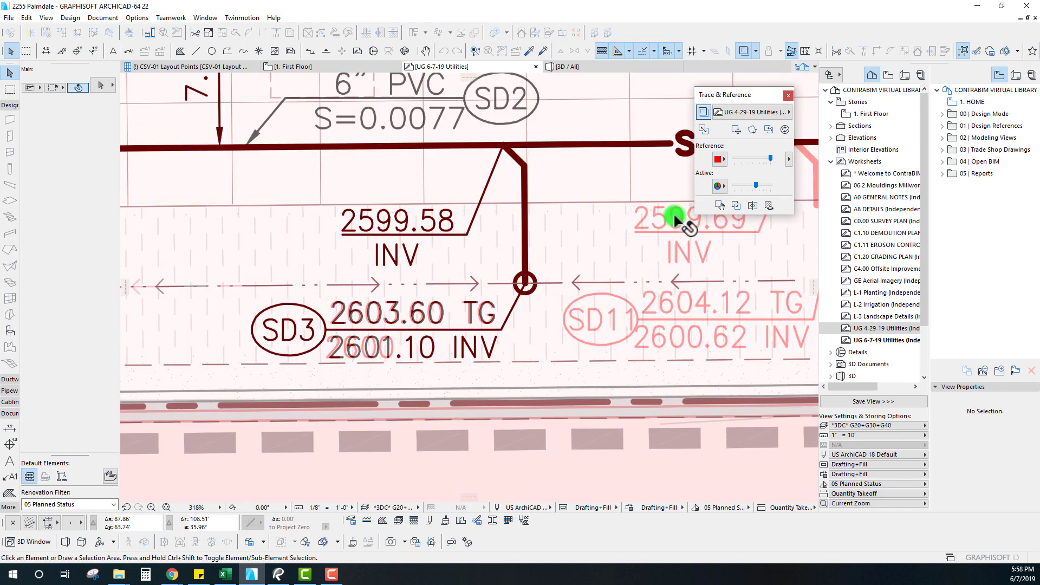
Step: Push the Active slider fully right so the 6-7-19 drawing shows dark, then view the whole sheet
{"action": "mouse_move", "coordinate": [738, 183]}
{"action": "left_mouse_down"}
{"action": "mouse_move", "coordinate": [755, 182]}
{"action": "mouse_move", "coordinate": [722, 197]}
{"action": "mouse_move", "coordinate": [775, 203]}
{"action": "mouse_move", "coordinate": [730, 200]}
{"action": "mouse_move", "coordinate": [748, 202]}
{"action": "mouse_move", "coordinate": [750, 183]}
{"action": "mouse_move", "coordinate": [709, 195]}
{"action": "mouse_move", "coordinate": [794, 201]}
{"action": "mouse_move", "coordinate": [725, 204]}
{"action": "left_mouse_up"}
{"action": "scroll", "coordinate": [401, 330], "scroll_direction": "right", "scroll_amount": 5}
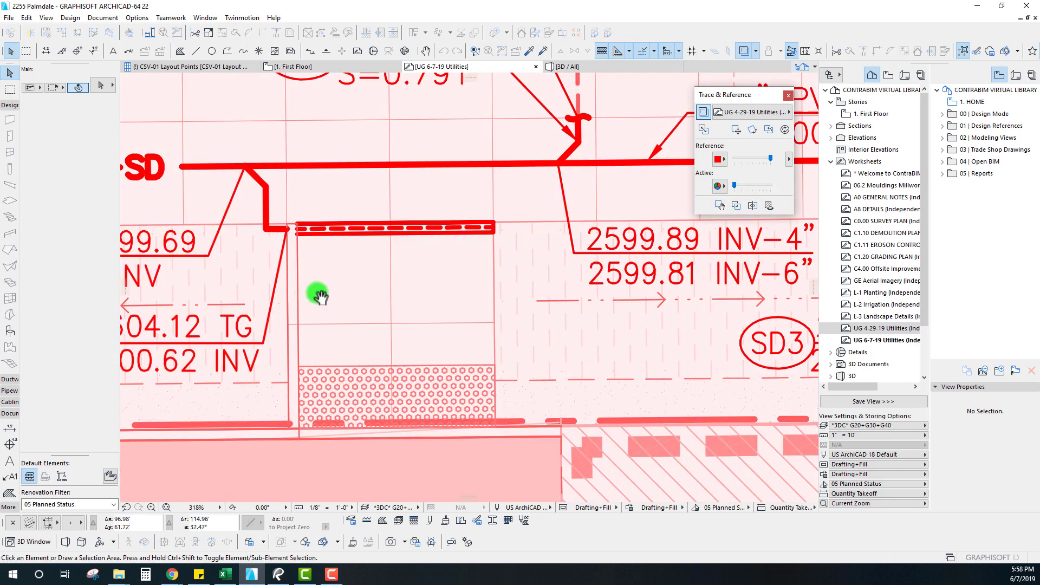
{"action": "left_click_drag", "start_coordinate": [313, 291], "coordinate": [581, 259]}
{"action": "scroll", "coordinate": [368, 301], "scroll_direction": "down", "scroll_amount": 6}
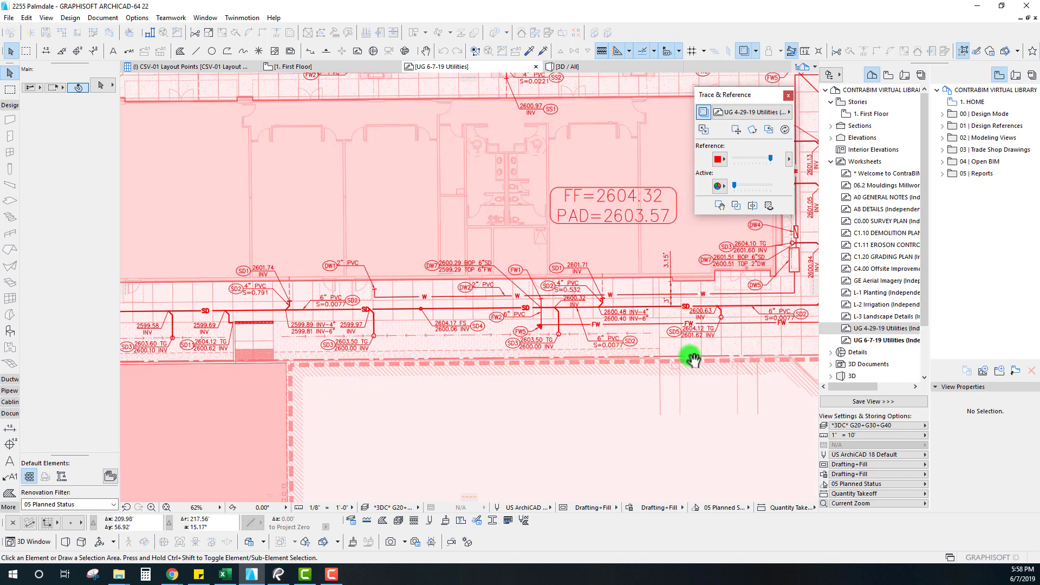
{"action": "middle_click_drag", "start_coordinate": [689, 352], "coordinate": [420, 388]}
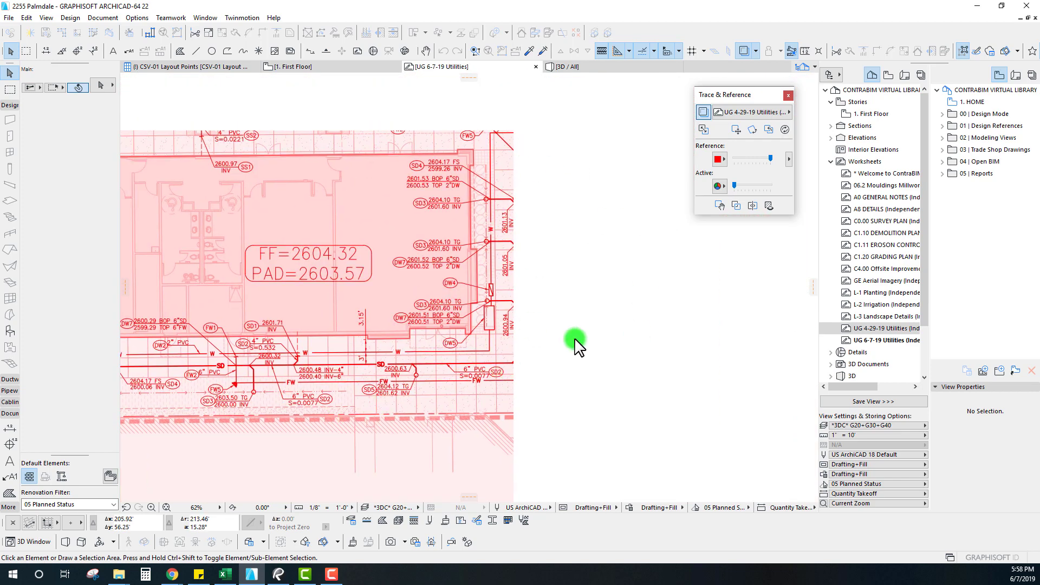
{"action": "scroll", "coordinate": [504, 328], "scroll_direction": "up", "scroll_amount": 1}
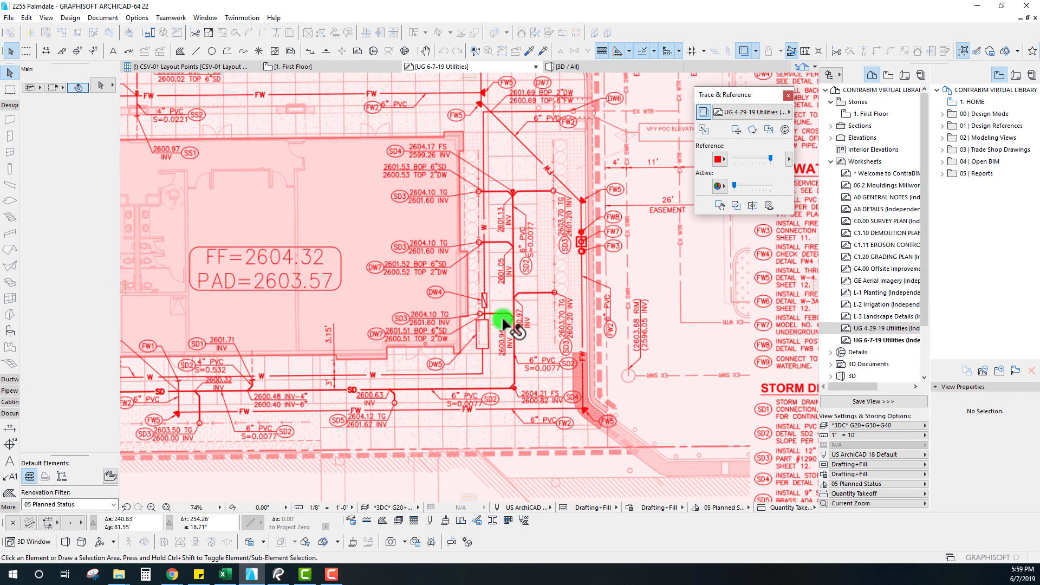
{"action": "left_click_drag", "start_coordinate": [733, 185], "coordinate": [771, 186]}
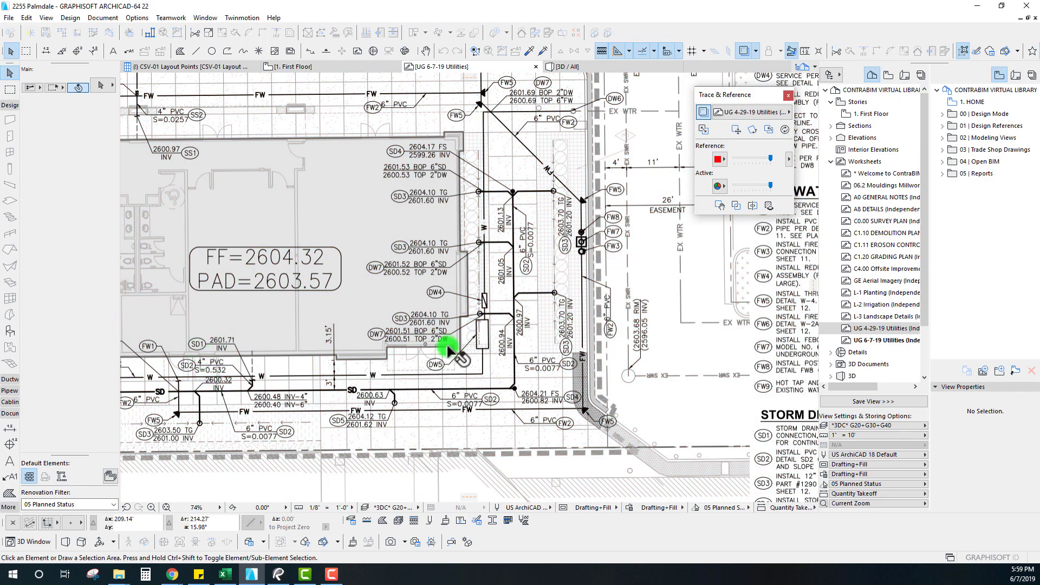
{"action": "scroll", "coordinate": [418, 273], "scroll_direction": "down", "scroll_amount": 4}
{"action": "middle_click_drag", "start_coordinate": [388, 228], "coordinate": [444, 337]}
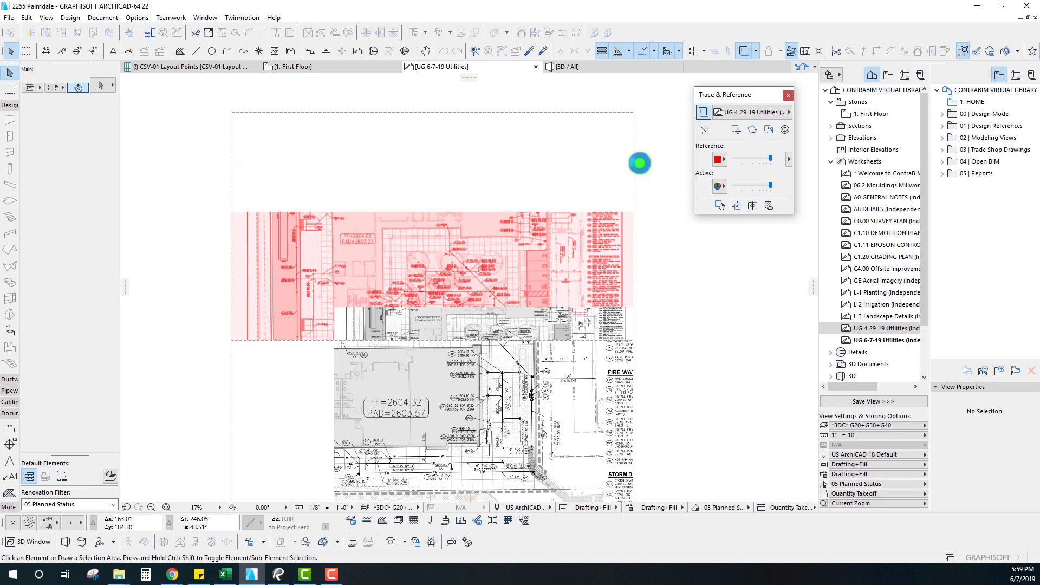
Step: Turn off Trace & Reference and relink the site plan drawing to page 6 of the revised 6-7-2019 PDF
{"action": "left_click", "coordinate": [707, 113]}
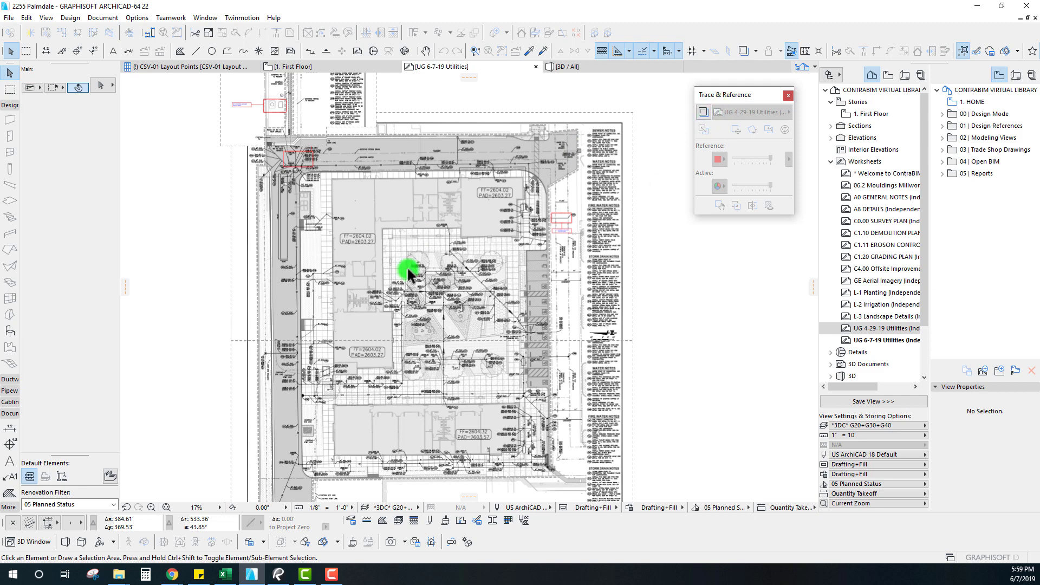
{"action": "left_click", "coordinate": [422, 217]}
{"action": "right_click", "coordinate": [362, 218]}
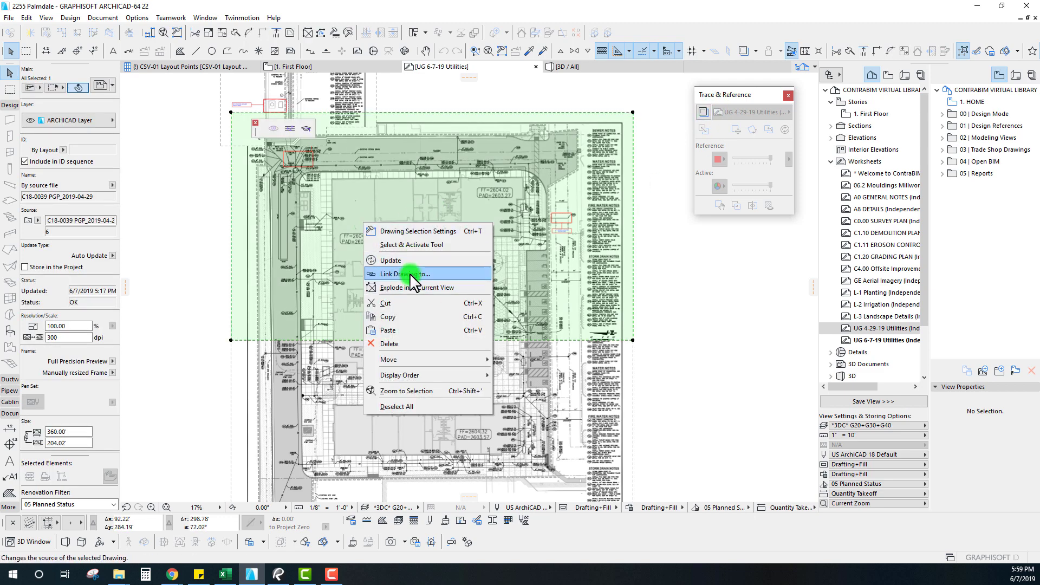
{"action": "left_click", "coordinate": [409, 273]}
{"action": "left_click", "coordinate": [385, 227]}
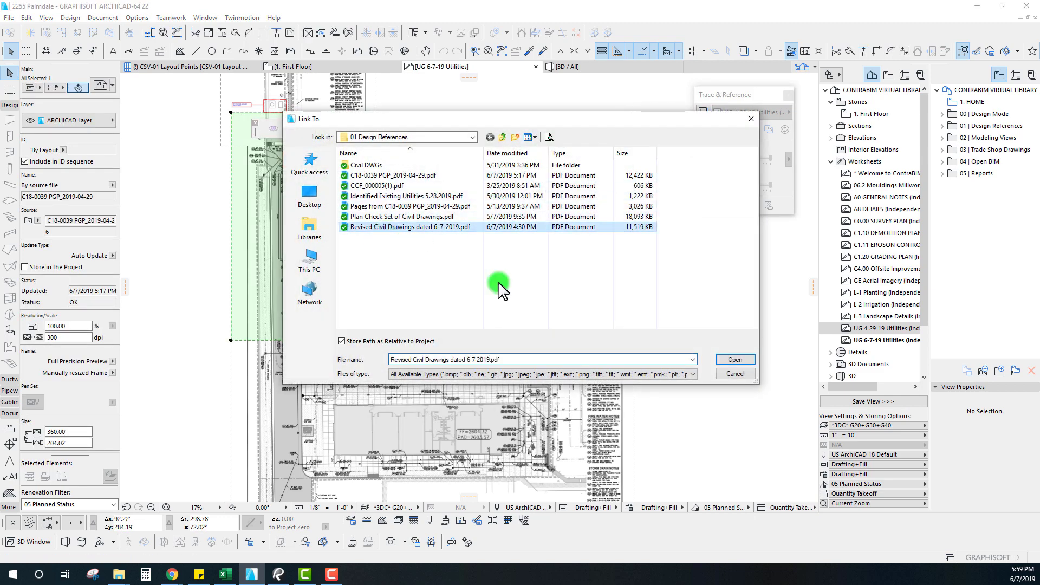
{"action": "left_click", "coordinate": [732, 360]}
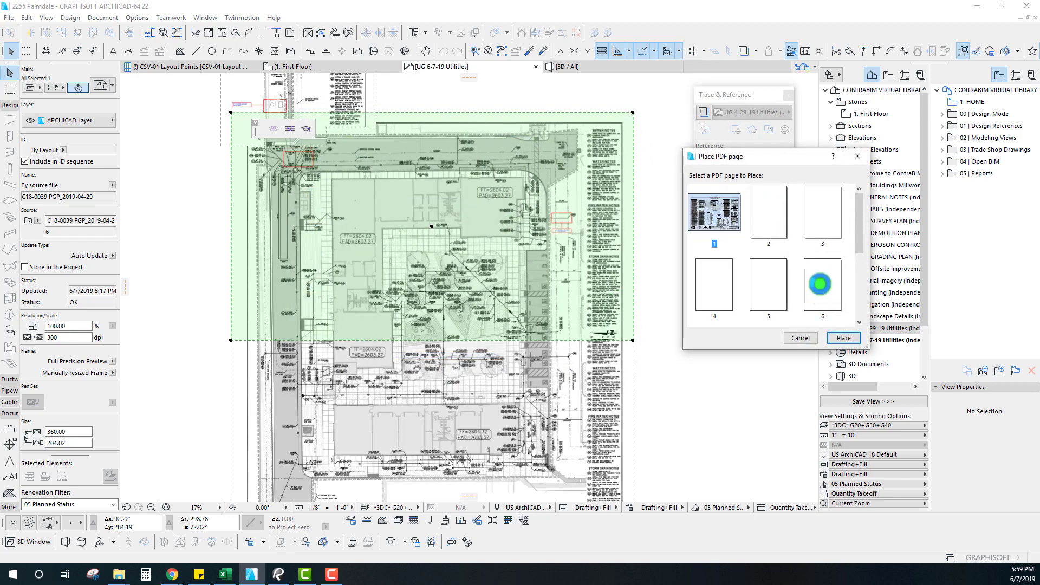
{"action": "left_click", "coordinate": [822, 303]}
{"action": "left_click", "coordinate": [841, 338]}
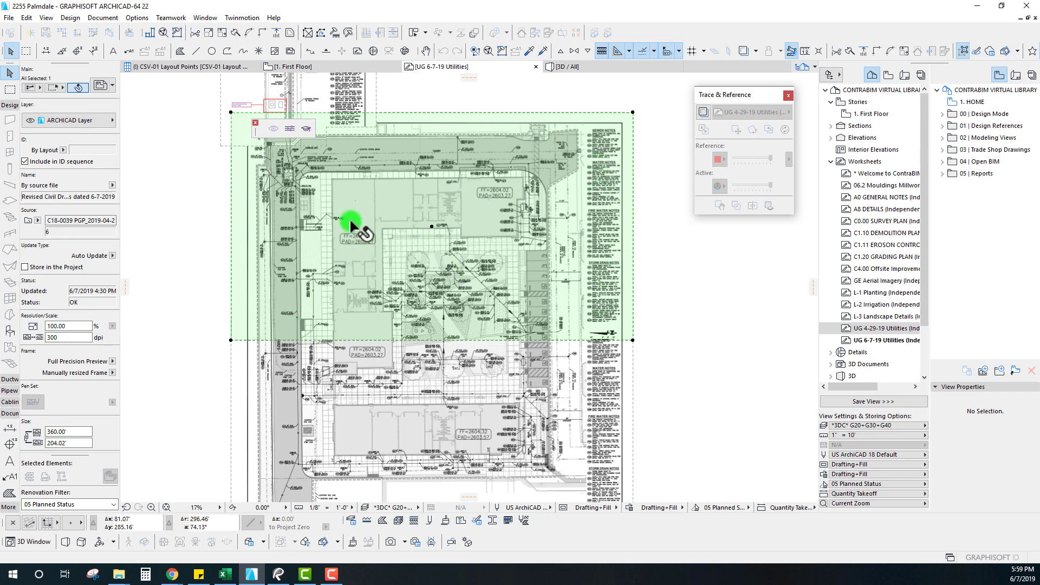
Step: Relink the smaller notes drawing to page 7 of the revised 6-7-2019 PDF
{"action": "middle_click_drag", "start_coordinate": [349, 225], "coordinate": [390, 413]}
{"action": "left_click", "coordinate": [342, 195]}
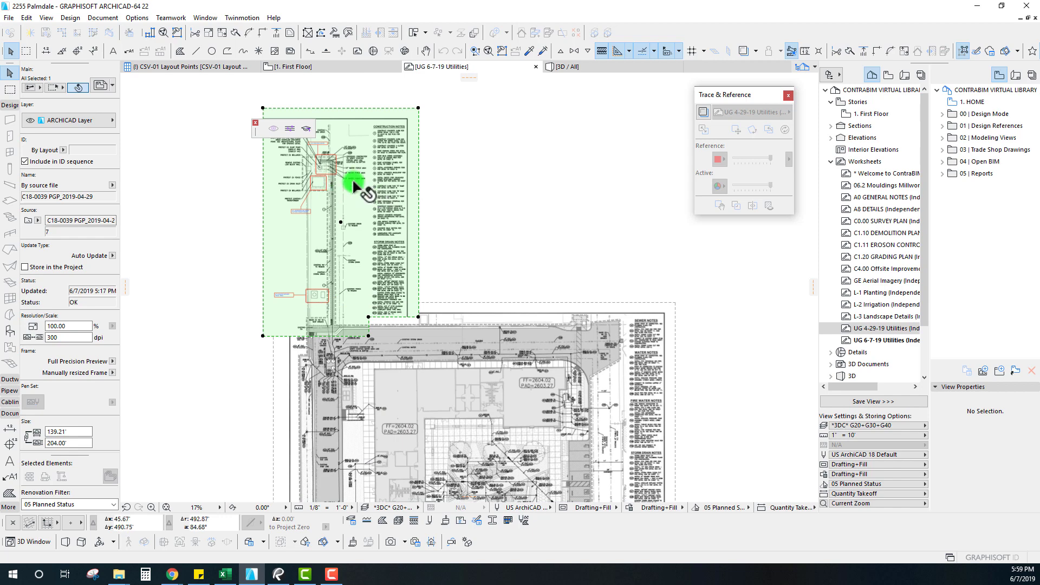
{"action": "right_click", "coordinate": [347, 183]}
{"action": "left_click", "coordinate": [399, 242]}
{"action": "left_click", "coordinate": [436, 227]}
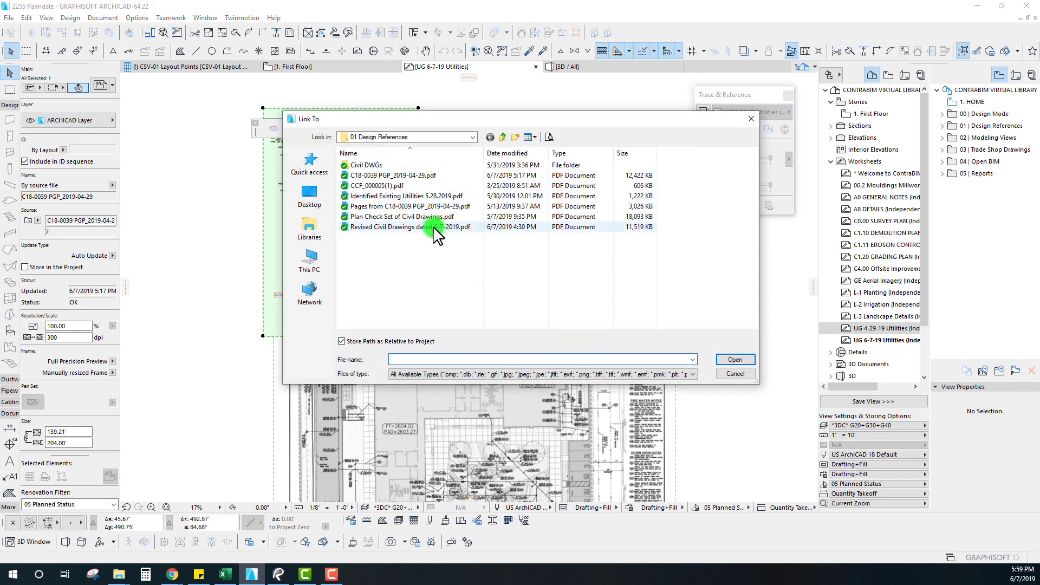
{"action": "left_click", "coordinate": [728, 360]}
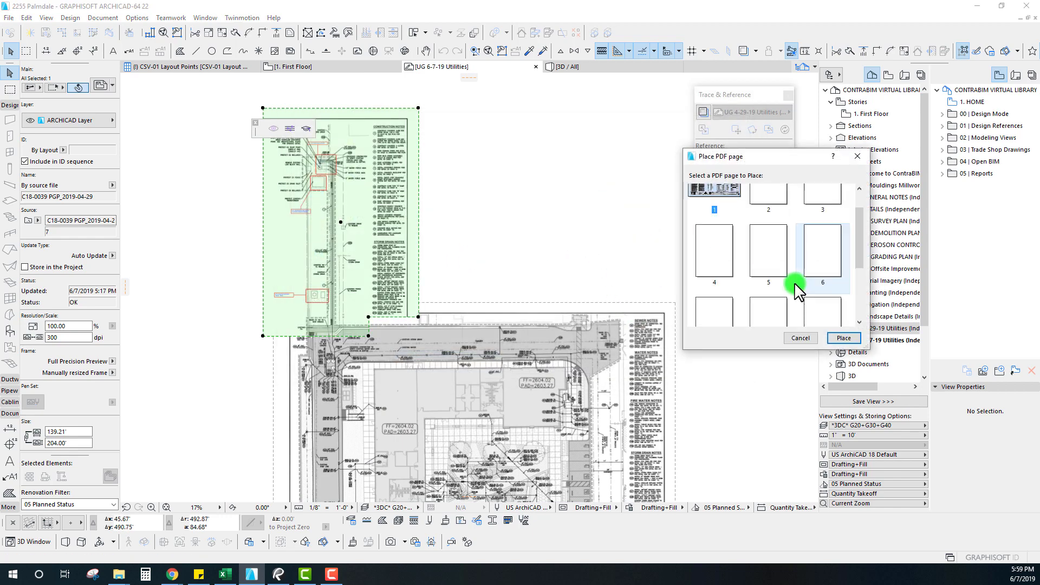
{"action": "scroll", "coordinate": [734, 295], "scroll_direction": "down", "scroll_amount": 1}
{"action": "left_click", "coordinate": [723, 308]}
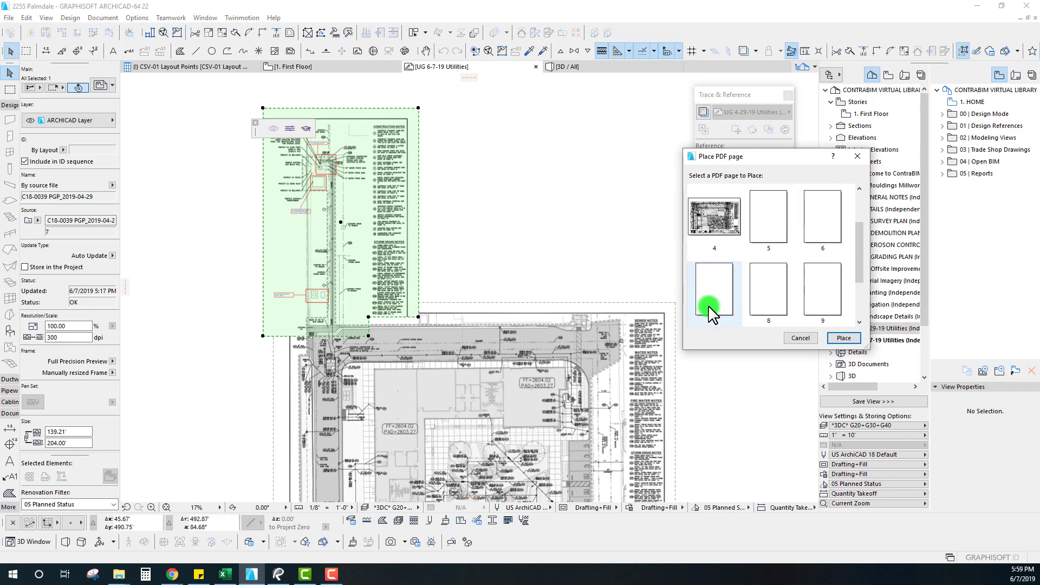
{"action": "left_click", "coordinate": [841, 338]}
{"action": "left_click", "coordinate": [421, 274]}
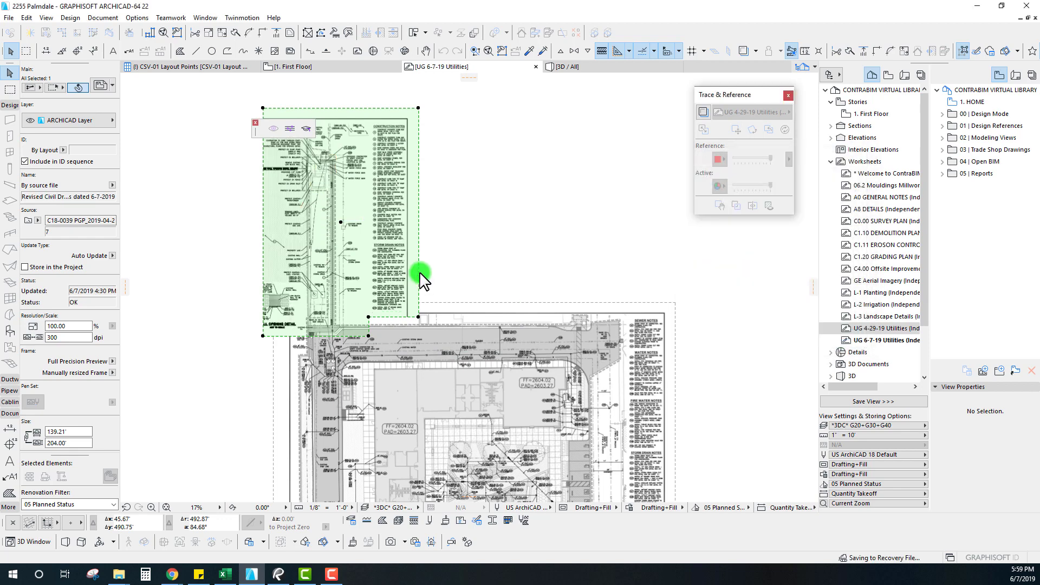
Step: Offset the notes drawing's left frame edge to widen the frame to 141.95'
{"action": "scroll", "coordinate": [332, 203], "scroll_direction": "up", "scroll_amount": 3}
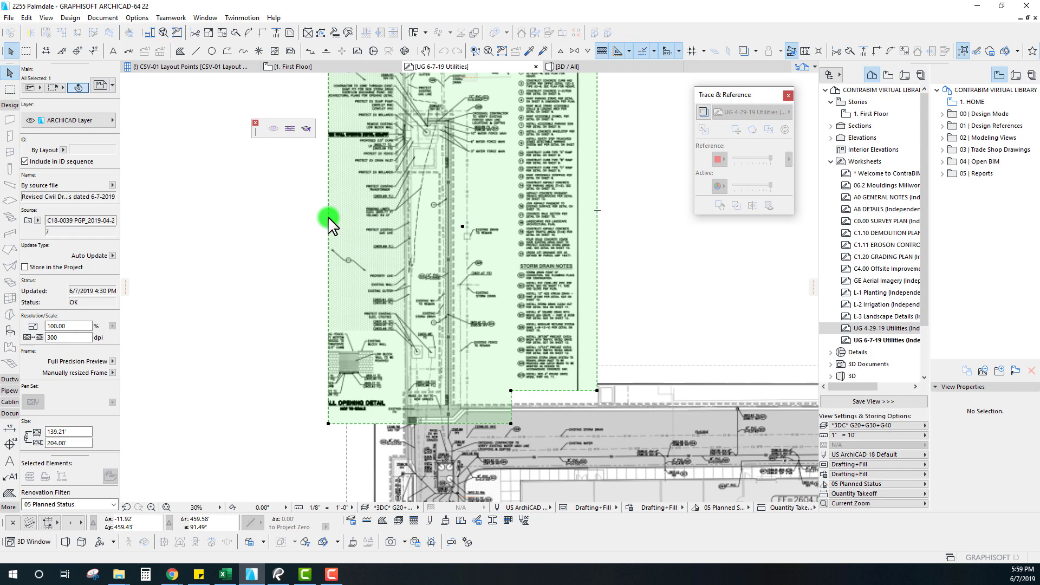
{"action": "left_click", "coordinate": [327, 216]}
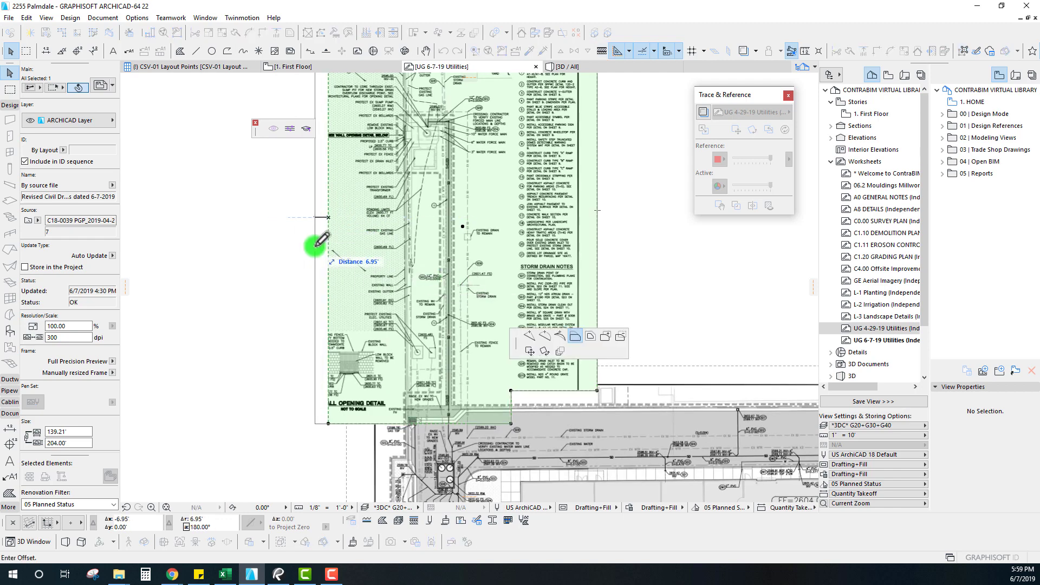
{"action": "left_click", "coordinate": [324, 146]}
{"action": "mouse_move", "coordinate": [325, 147]}
{"action": "middle_mouse_down"}
{"action": "mouse_move", "coordinate": [320, 221]}
{"action": "mouse_move", "coordinate": [512, 287]}
{"action": "middle_mouse_up"}
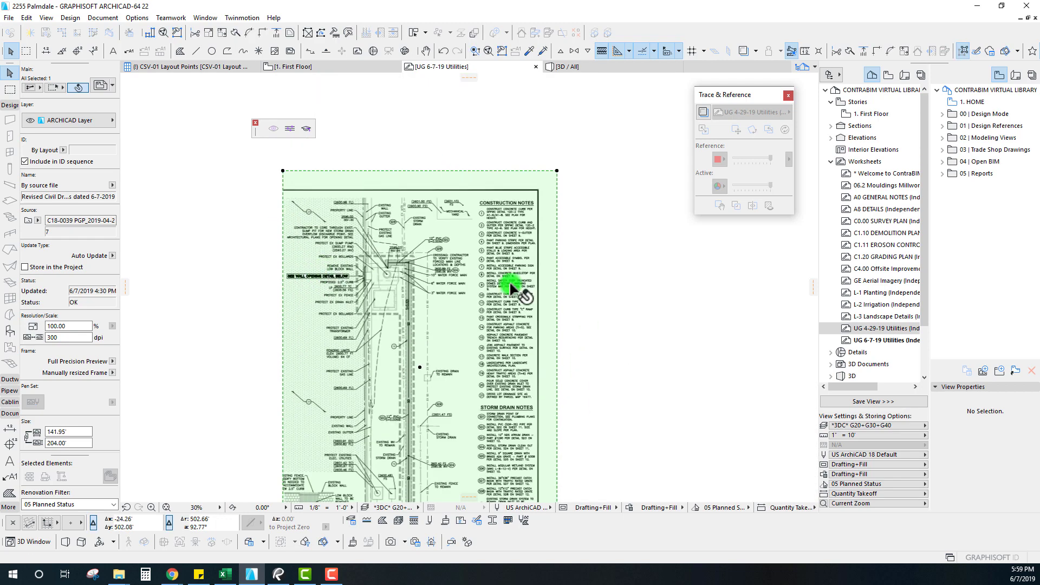
{"action": "middle_click_drag", "start_coordinate": [393, 401], "coordinate": [417, 261]}
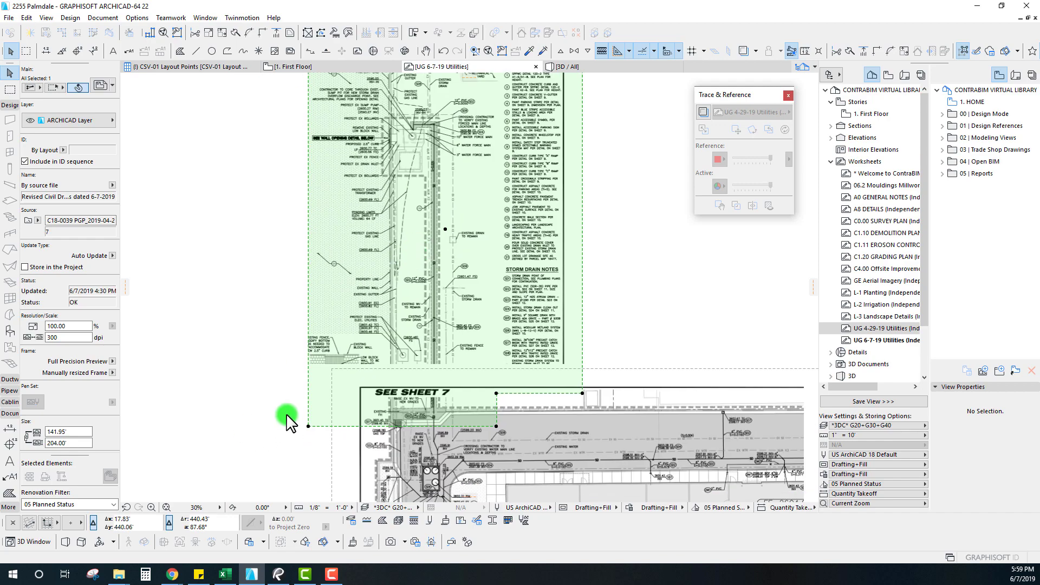
Step: Add a node on the frame's bottom edge and shift the bottom-left corner node
{"action": "left_click", "coordinate": [307, 428]}
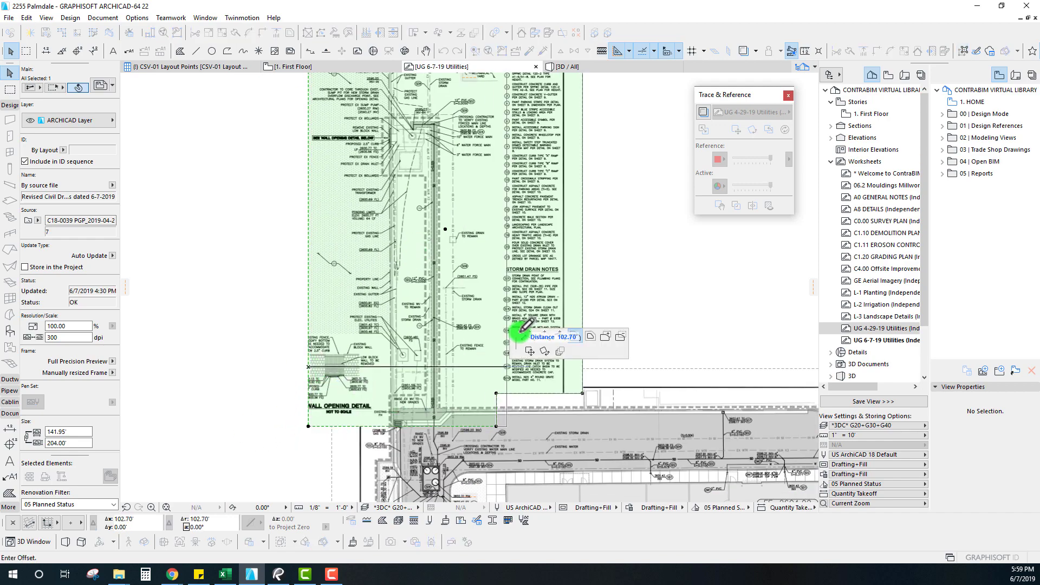
{"action": "left_click", "coordinate": [530, 337]}
{"action": "scroll", "coordinate": [302, 343], "scroll_direction": "up", "scroll_amount": 5}
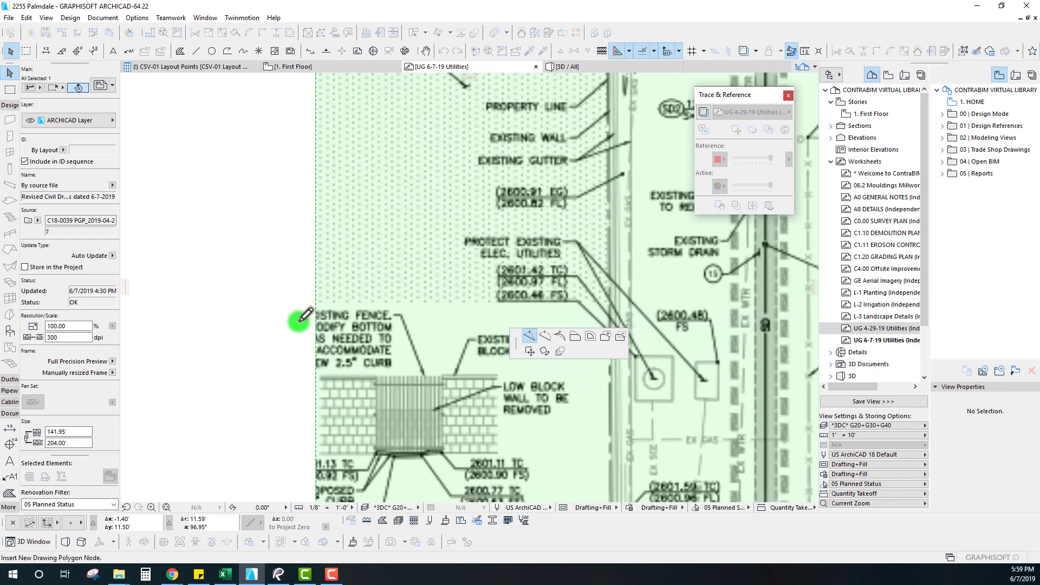
{"action": "left_click", "coordinate": [316, 328]}
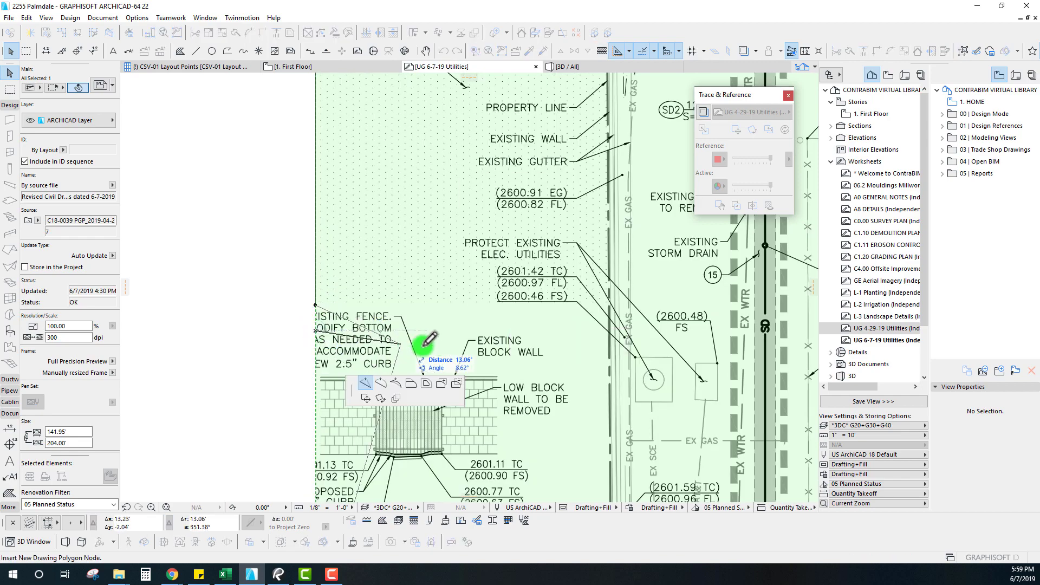
{"action": "left_click", "coordinate": [575, 337]}
{"action": "scroll", "coordinate": [457, 274], "scroll_direction": "down", "scroll_amount": 1}
{"action": "middle_click_drag", "start_coordinate": [457, 275], "coordinate": [239, 162]}
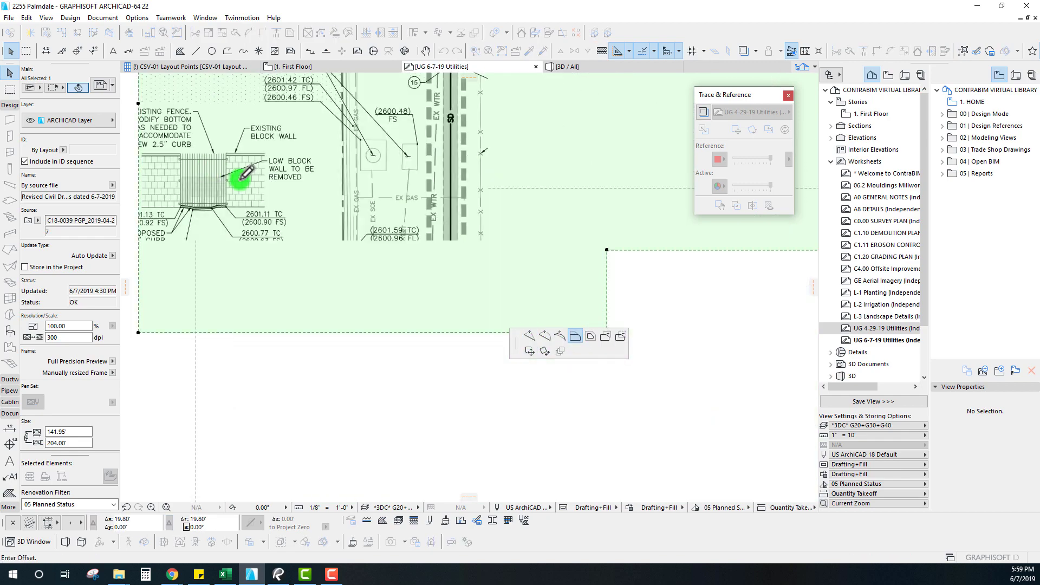
{"action": "left_click", "coordinate": [322, 197]}
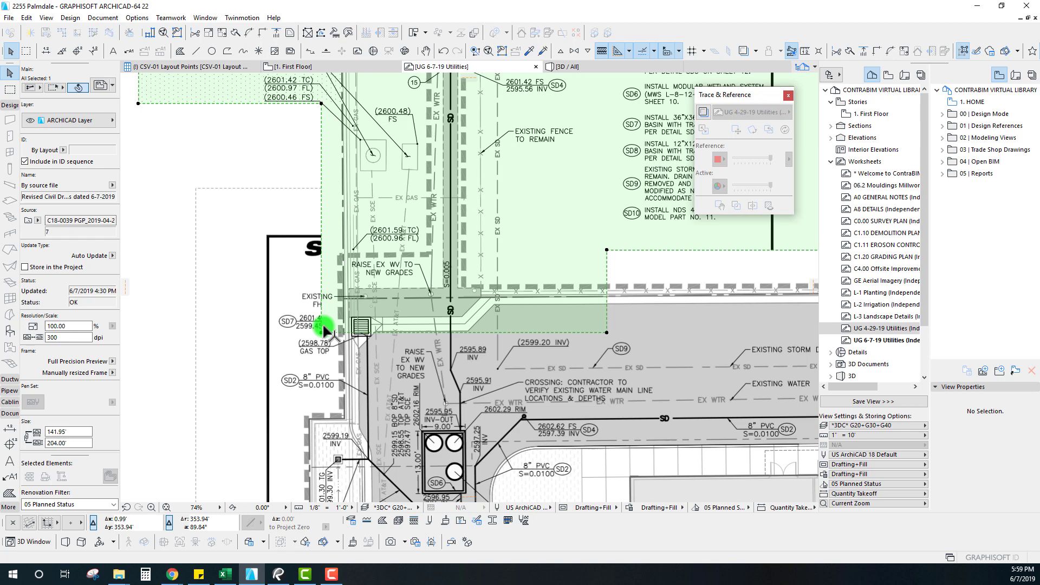
{"action": "left_click", "coordinate": [321, 332]}
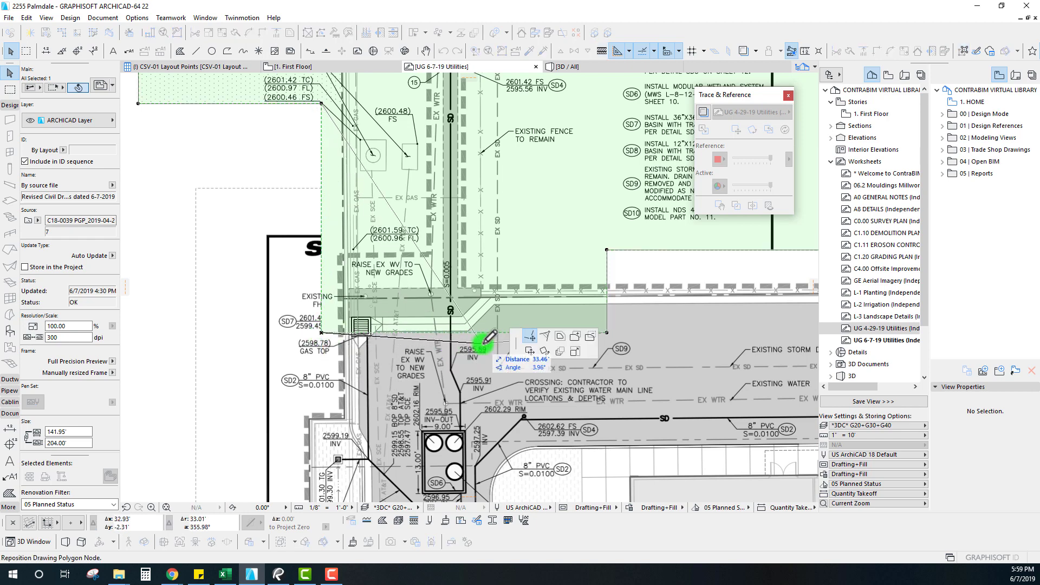
{"action": "left_click", "coordinate": [294, 332]}
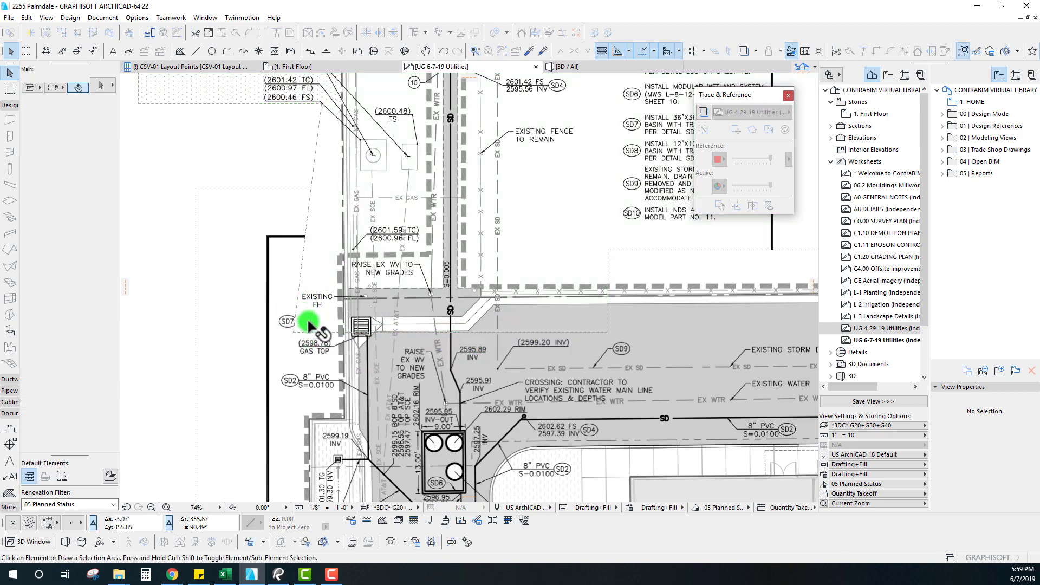
Step: Offset the frame's bottom edge up to the match line, cropping it to about 186.86' tall
{"action": "left_click", "coordinate": [311, 332]}
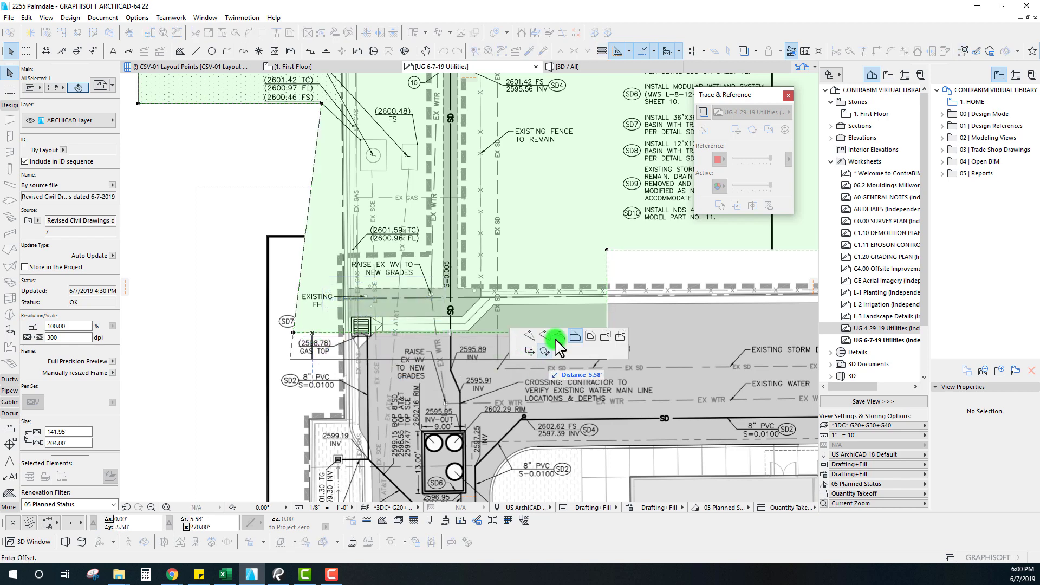
{"action": "left_click", "coordinate": [397, 307]}
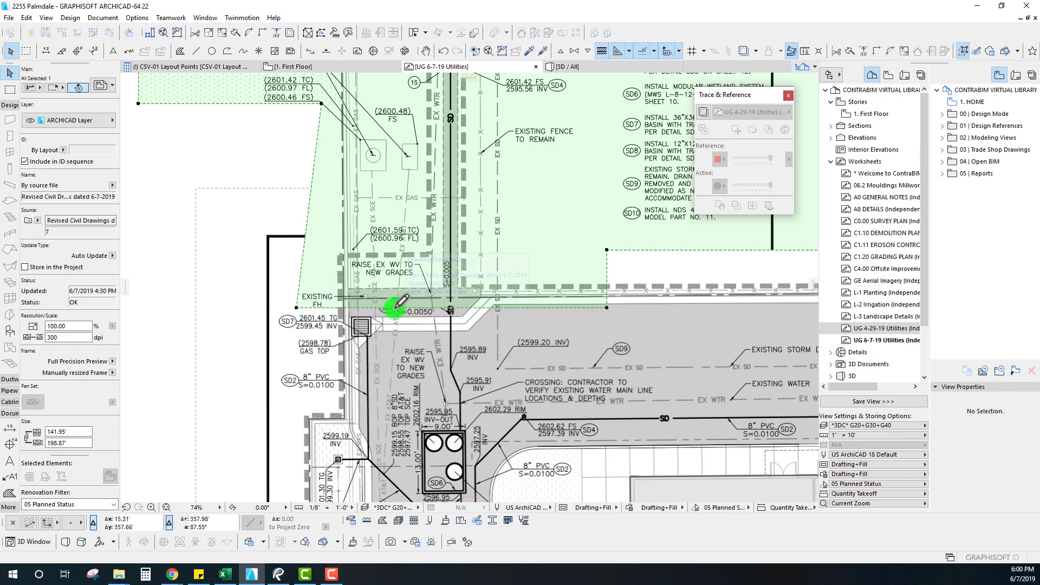
{"action": "left_click", "coordinate": [396, 307]}
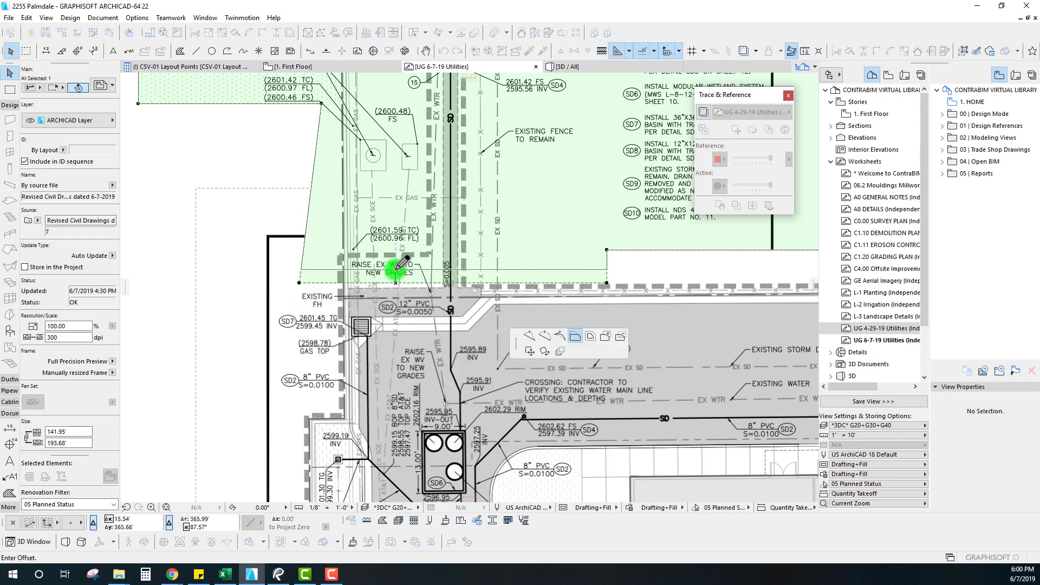
{"action": "left_click", "coordinate": [400, 284]}
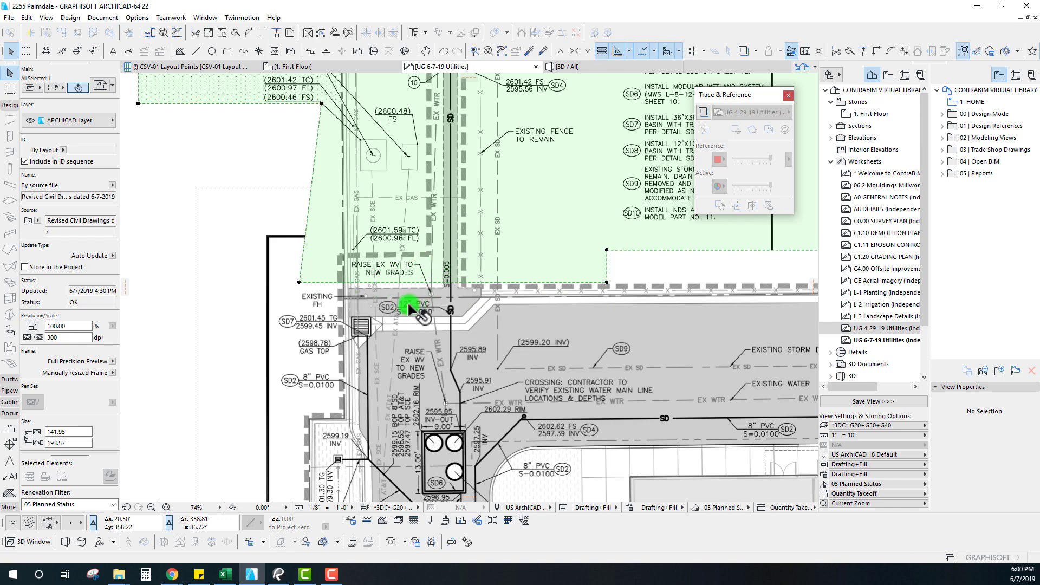
{"action": "left_click", "coordinate": [531, 285]}
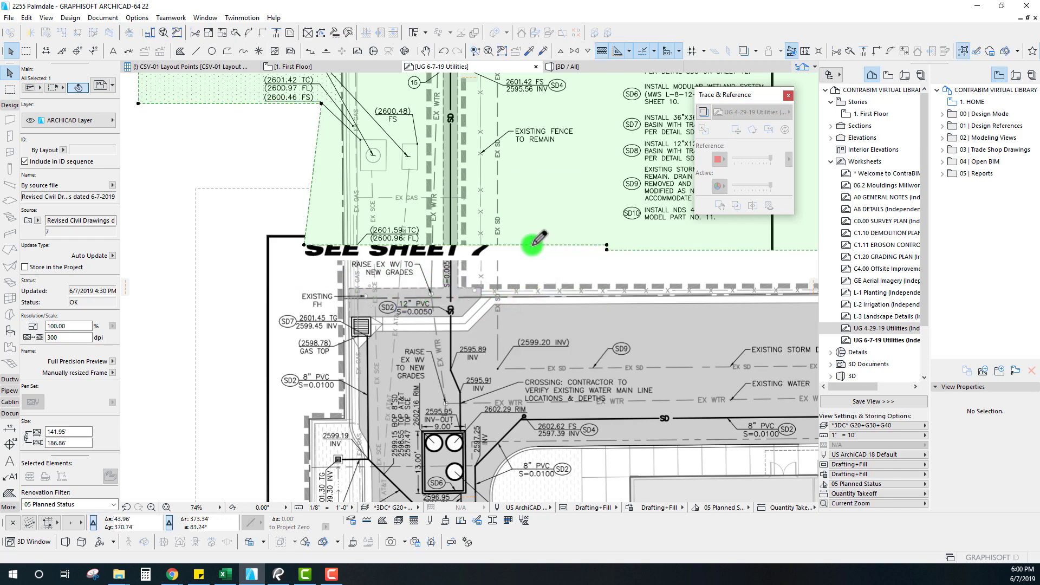
{"action": "left_click", "coordinate": [418, 286]}
{"action": "key", "text": "Escape"}
{"action": "scroll", "coordinate": [414, 291], "scroll_direction": "down", "scroll_amount": 5}
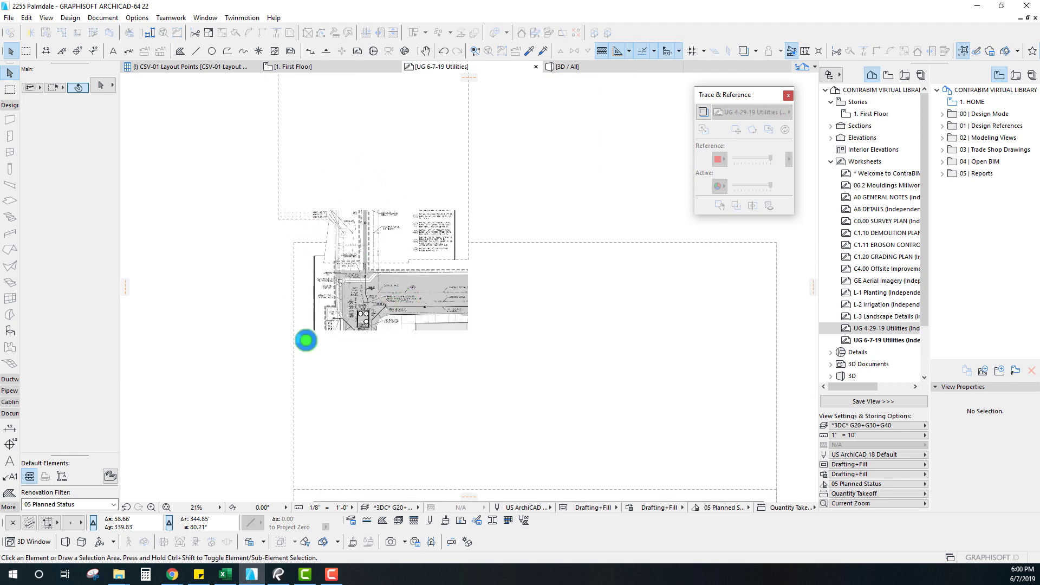
Step: Check the cropped sheet, cancel an accidental drawing move, and return to the 1. First Floor plan
{"action": "scroll", "coordinate": [425, 297], "scroll_direction": "down", "scroll_amount": 3}
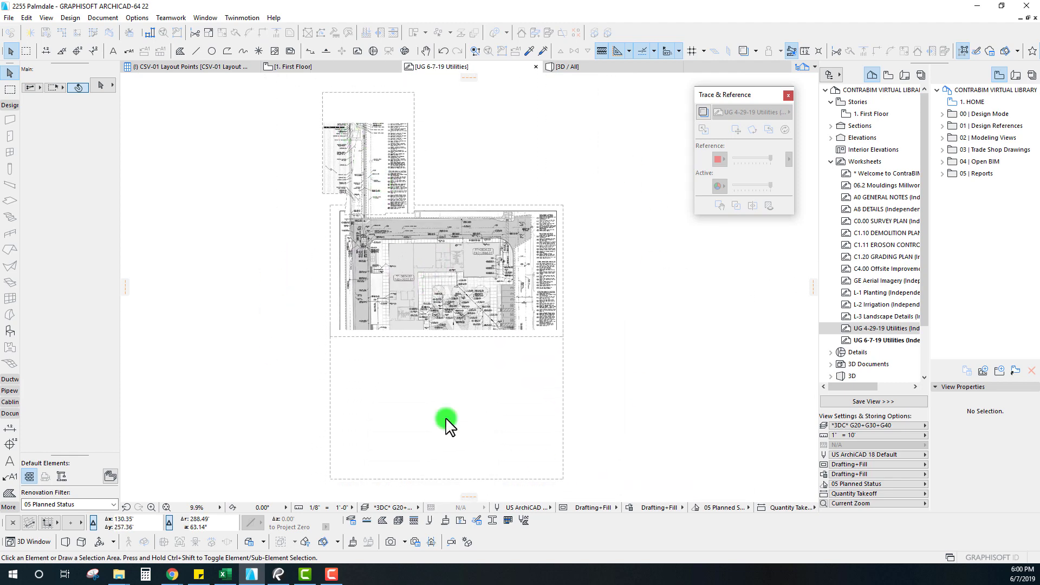
{"action": "left_click", "coordinate": [492, 263]}
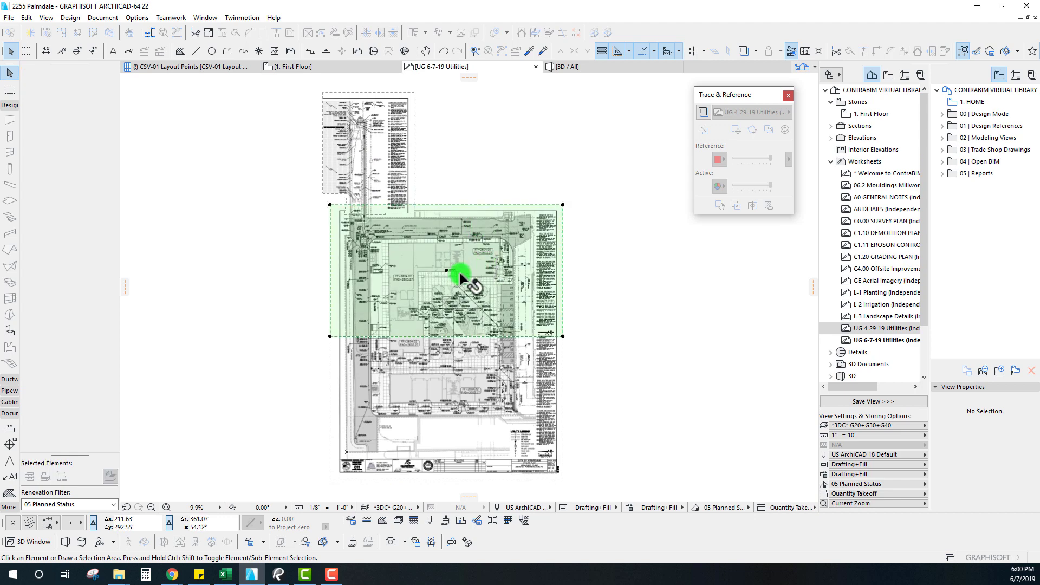
{"action": "mouse_move", "coordinate": [453, 274]}
{"action": "left_mouse_down"}
{"action": "mouse_move", "coordinate": [466, 270]}
{"action": "mouse_move", "coordinate": [499, 300]}
{"action": "left_mouse_up"}
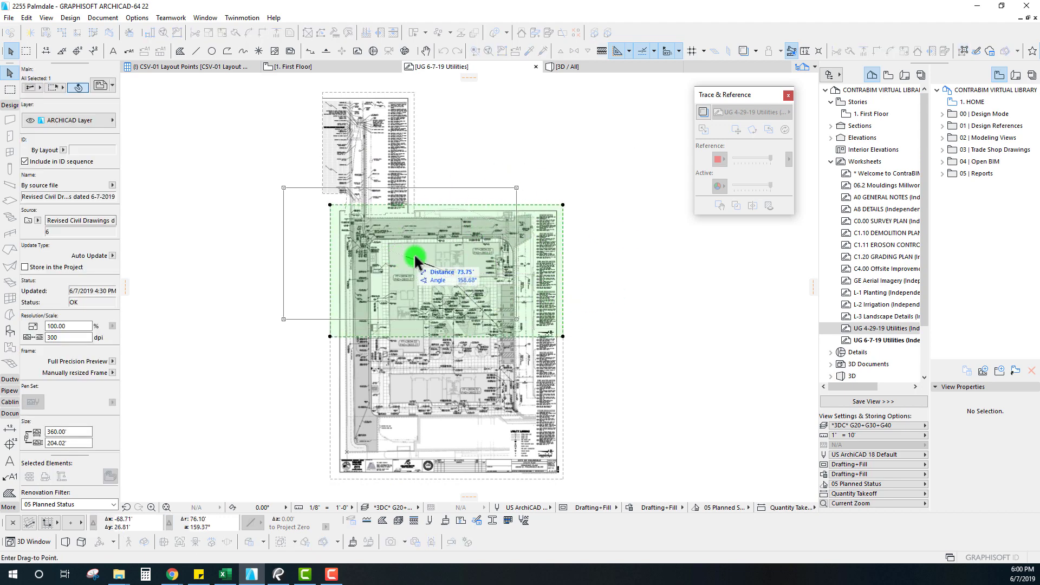
{"action": "key", "text": "Escape"}
{"action": "key", "text": "Escape"}
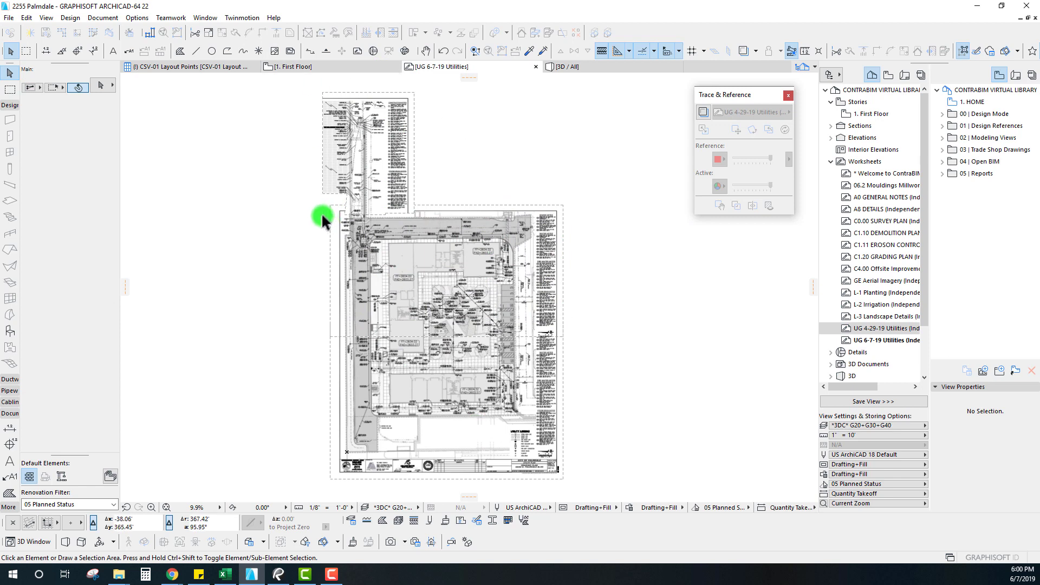
{"action": "middle_click_drag", "start_coordinate": [424, 306], "coordinate": [425, 321]}
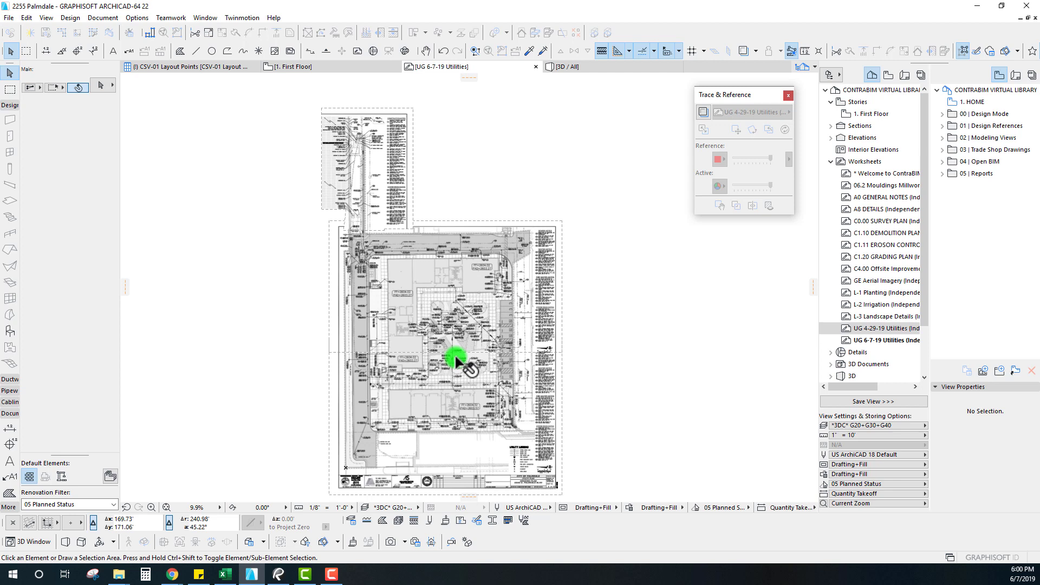
{"action": "middle_click_drag", "start_coordinate": [456, 361], "coordinate": [462, 336]}
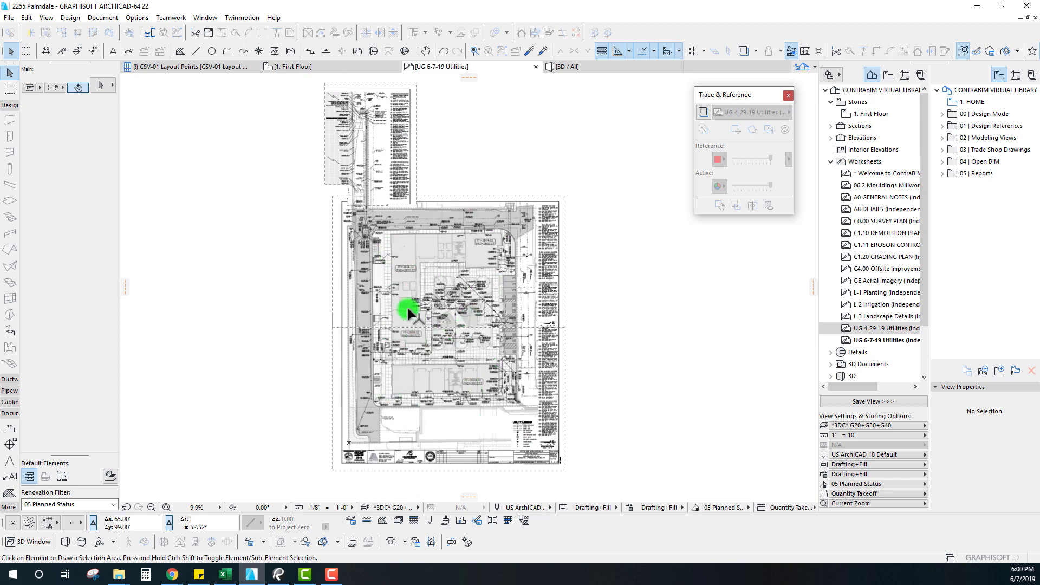
{"action": "scroll", "coordinate": [414, 412], "scroll_direction": "up", "scroll_amount": 4}
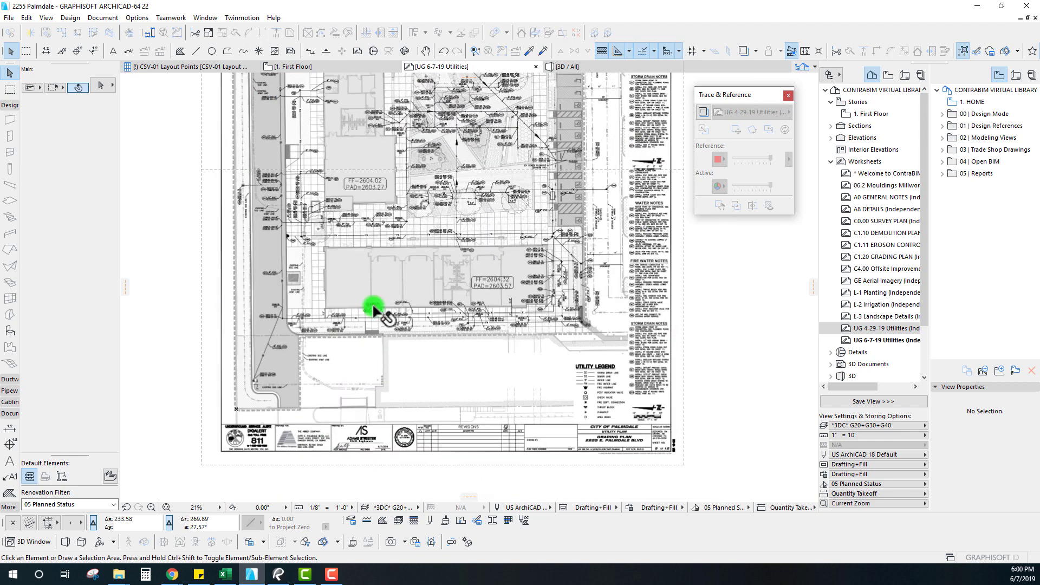
{"action": "mouse_move", "coordinate": [525, 316]}
{"action": "middle_mouse_down"}
{"action": "mouse_move", "coordinate": [506, 343]}
{"action": "mouse_move", "coordinate": [525, 316]}
{"action": "middle_mouse_up"}
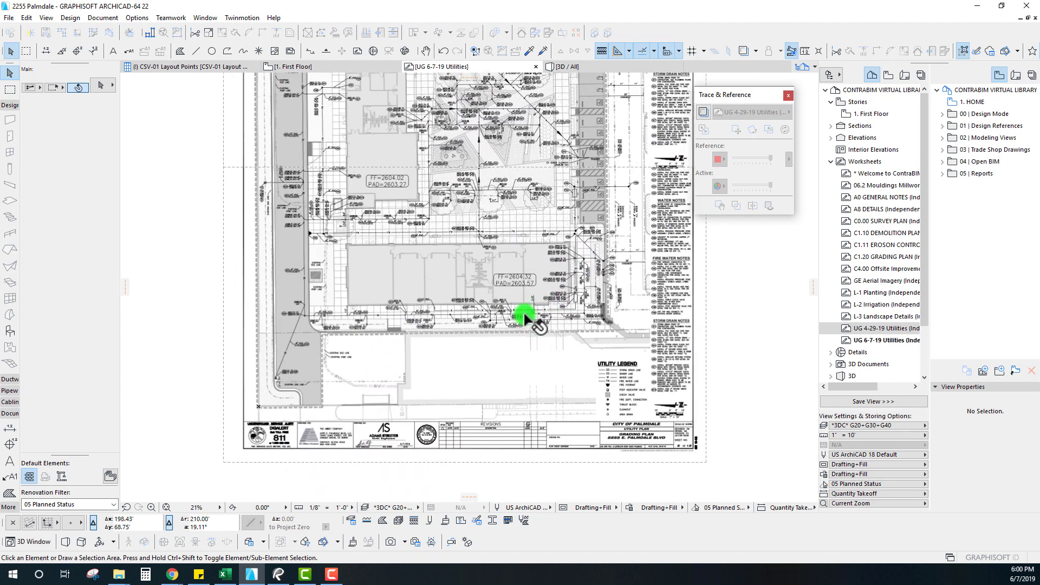
{"action": "scroll", "coordinate": [464, 323], "scroll_direction": "down", "scroll_amount": 3}
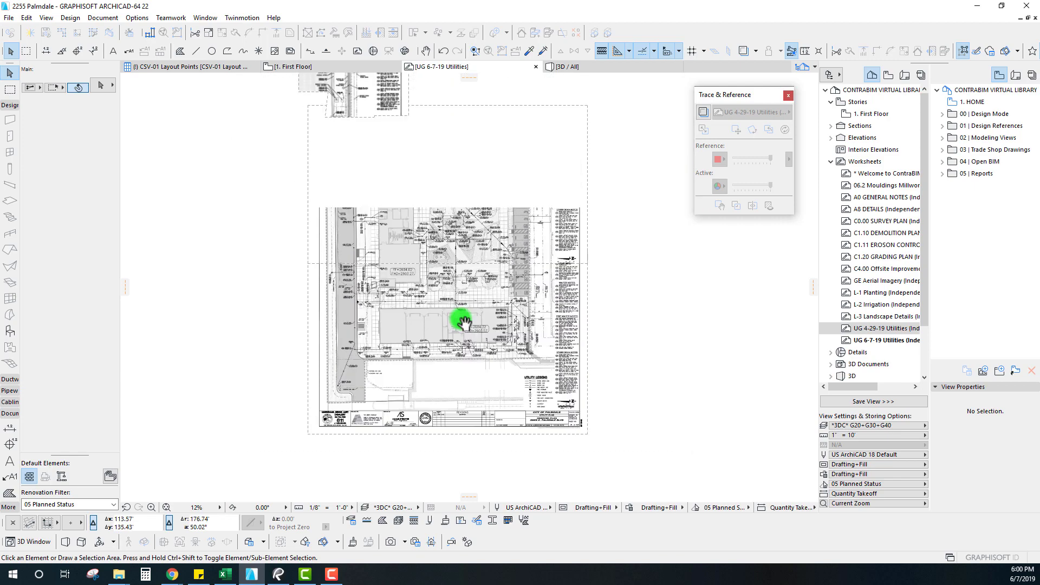
{"action": "scroll", "coordinate": [464, 321], "scroll_direction": "down", "scroll_amount": 3}
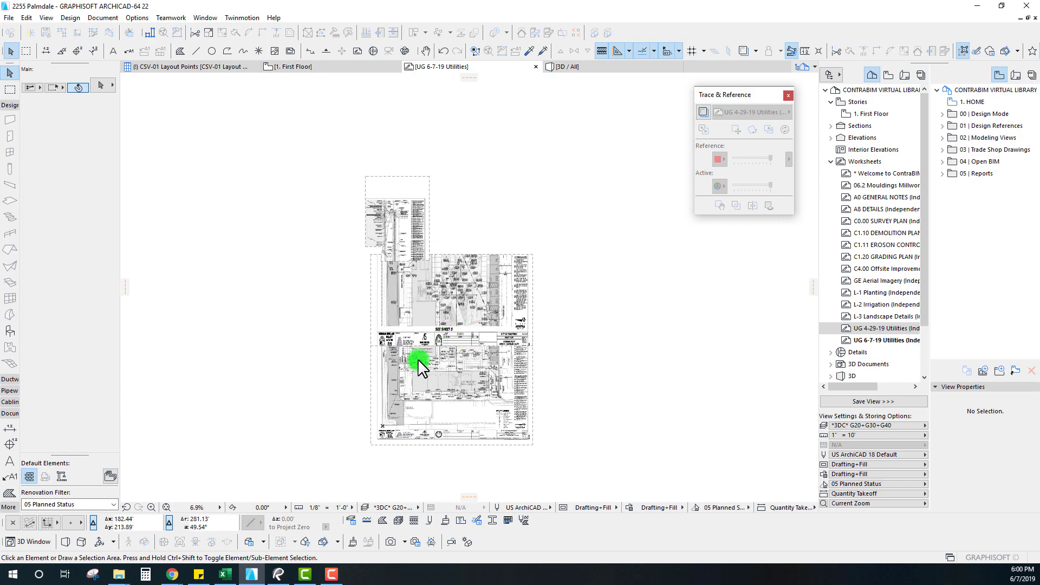
{"action": "scroll", "coordinate": [417, 359], "scroll_direction": "up", "scroll_amount": 3}
{"action": "left_click", "coordinate": [293, 66]}
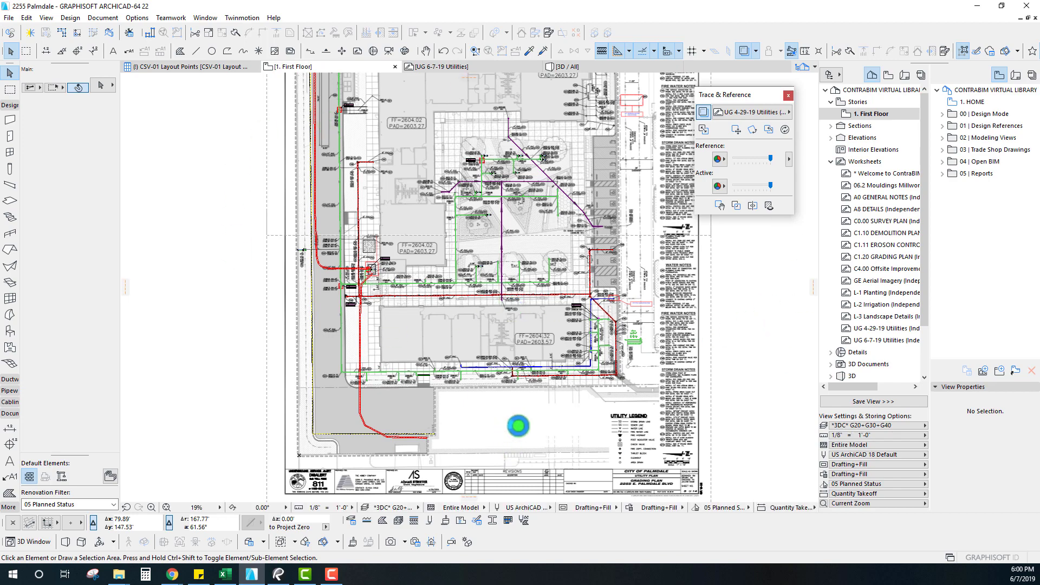
Step: Make UG 6-7-19 Utilities the First Floor's trace reference in place of UG 4-29-19
{"action": "scroll", "coordinate": [462, 399], "scroll_direction": "up", "scroll_amount": 5}
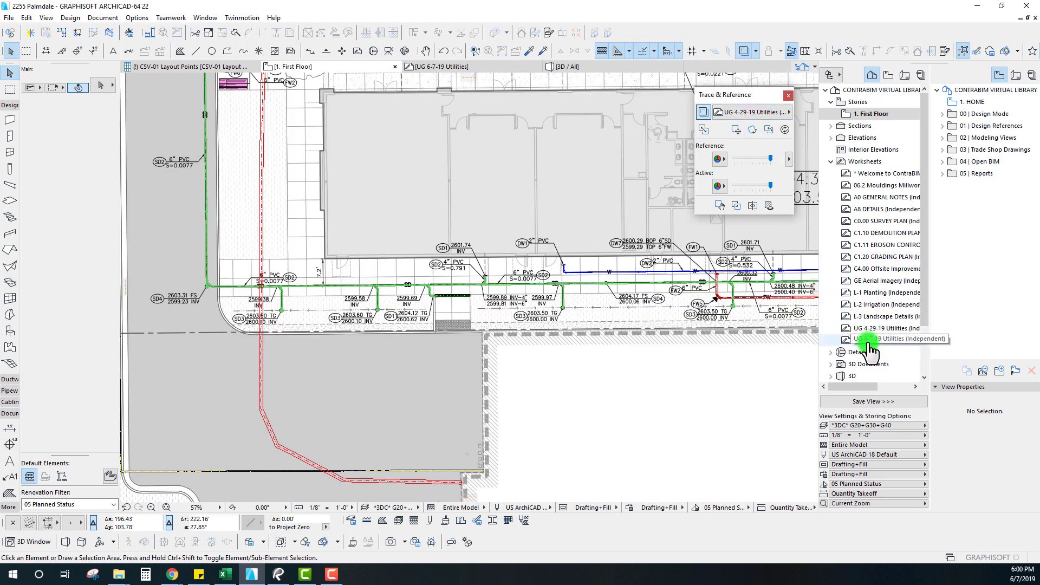
{"action": "left_click_drag", "start_coordinate": [735, 96], "coordinate": [706, 119]}
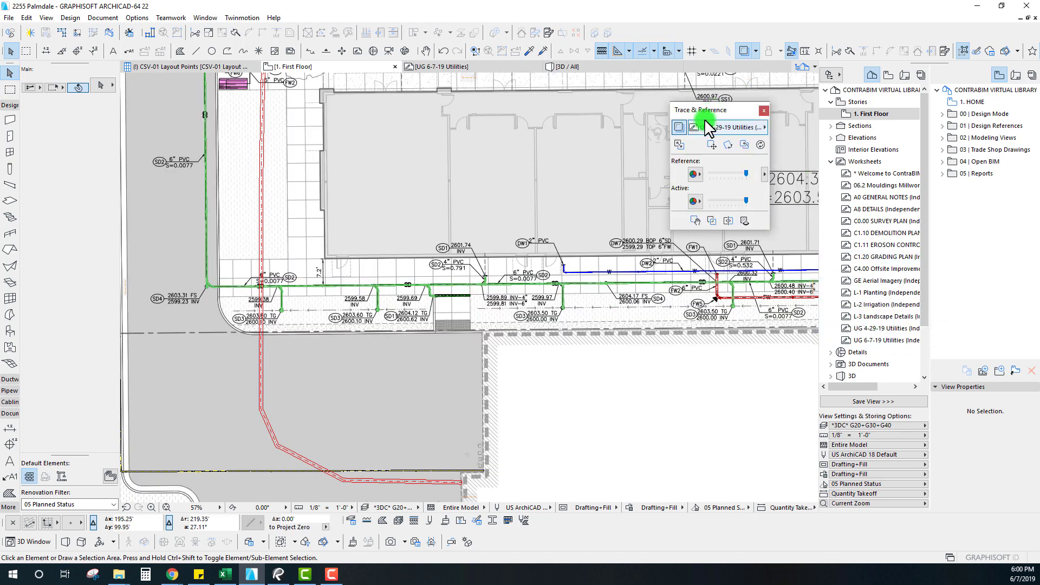
{"action": "right_click", "coordinate": [876, 340]}
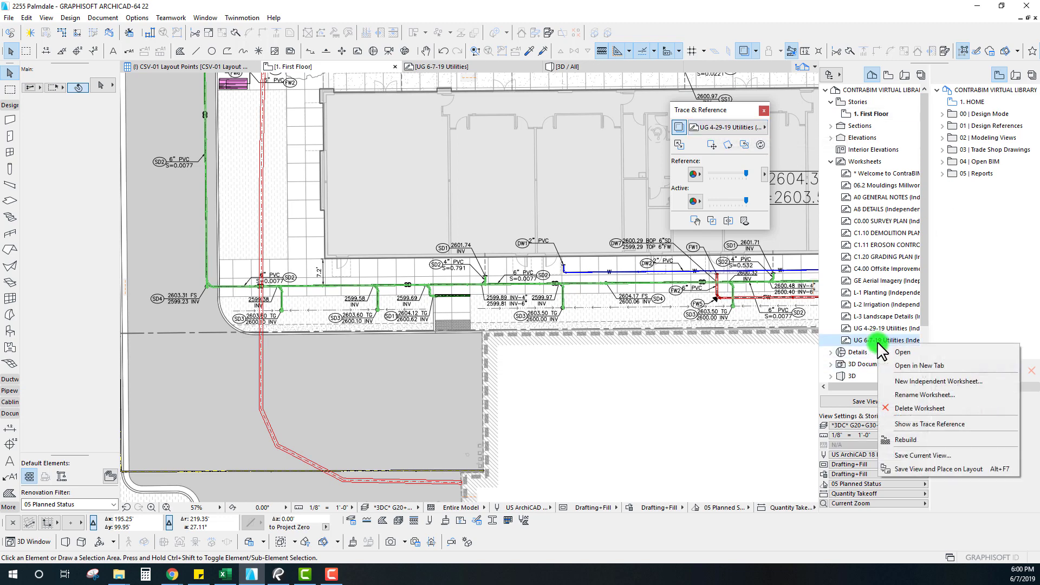
{"action": "left_click", "coordinate": [928, 424]}
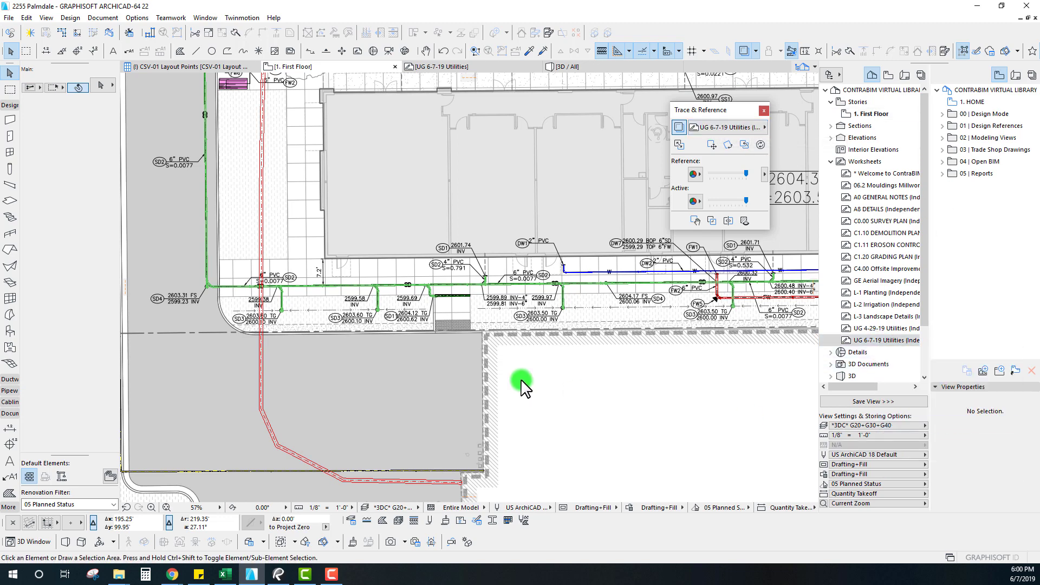
{"action": "middle_click_drag", "start_coordinate": [301, 332], "coordinate": [433, 221]}
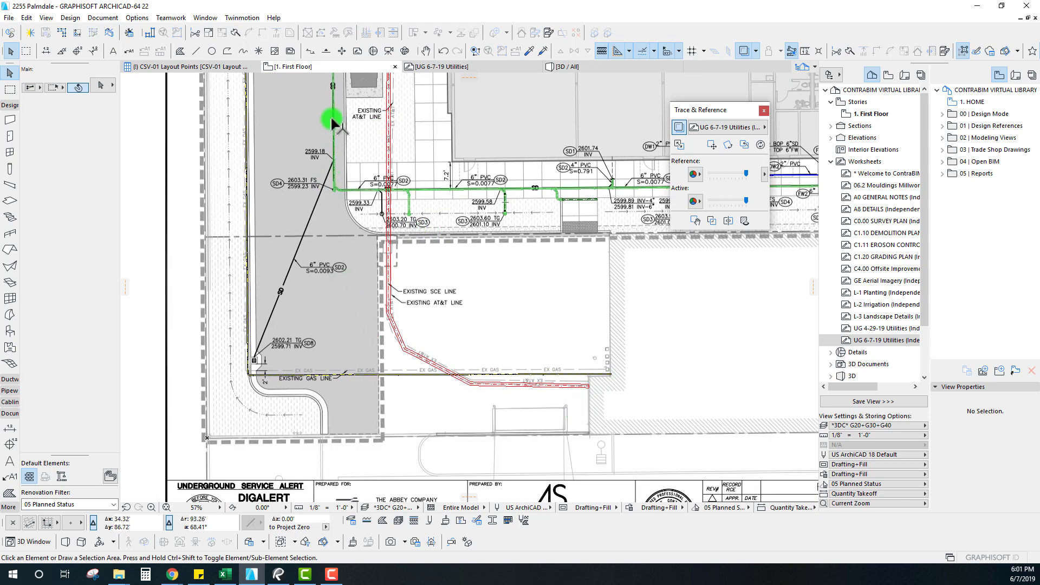
{"action": "scroll", "coordinate": [482, 382], "scroll_direction": "up", "scroll_amount": 5}
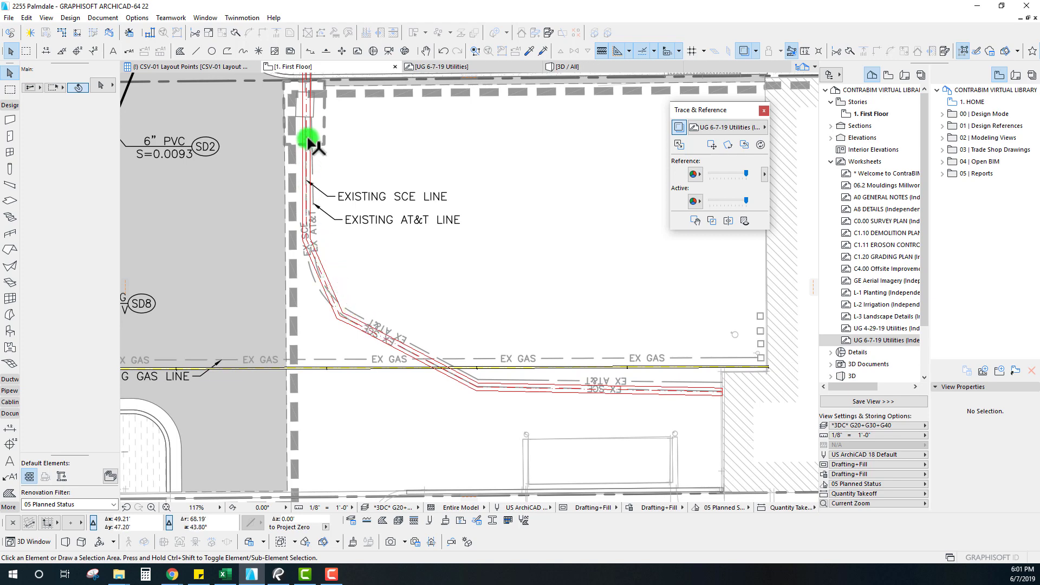
{"action": "middle_click_drag", "start_coordinate": [204, 389], "coordinate": [421, 370]}
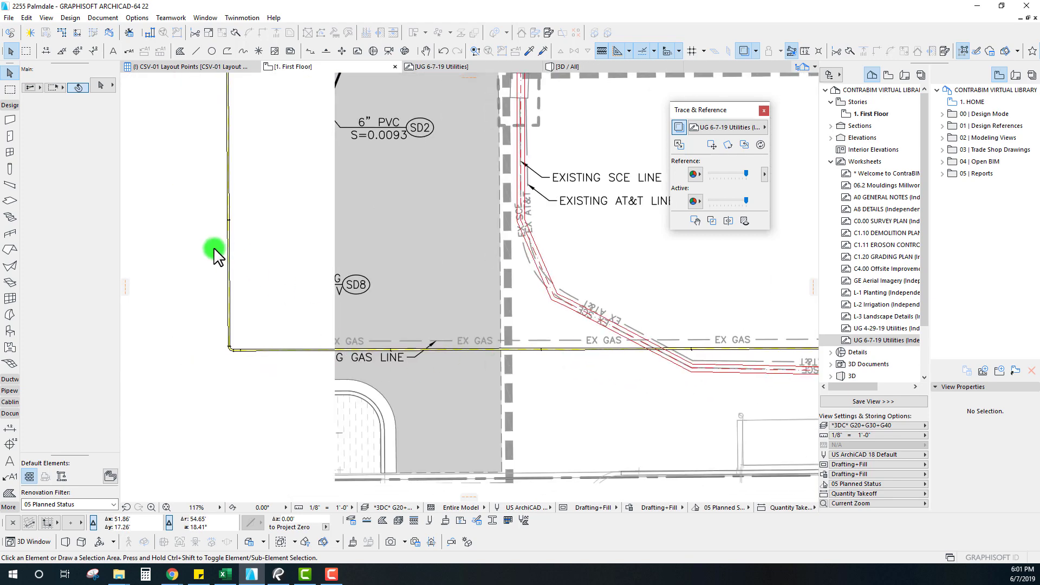
{"action": "scroll", "coordinate": [601, 365], "scroll_direction": "down", "scroll_amount": 2}
{"action": "middle_click_drag", "start_coordinate": [587, 365], "coordinate": [519, 362]}
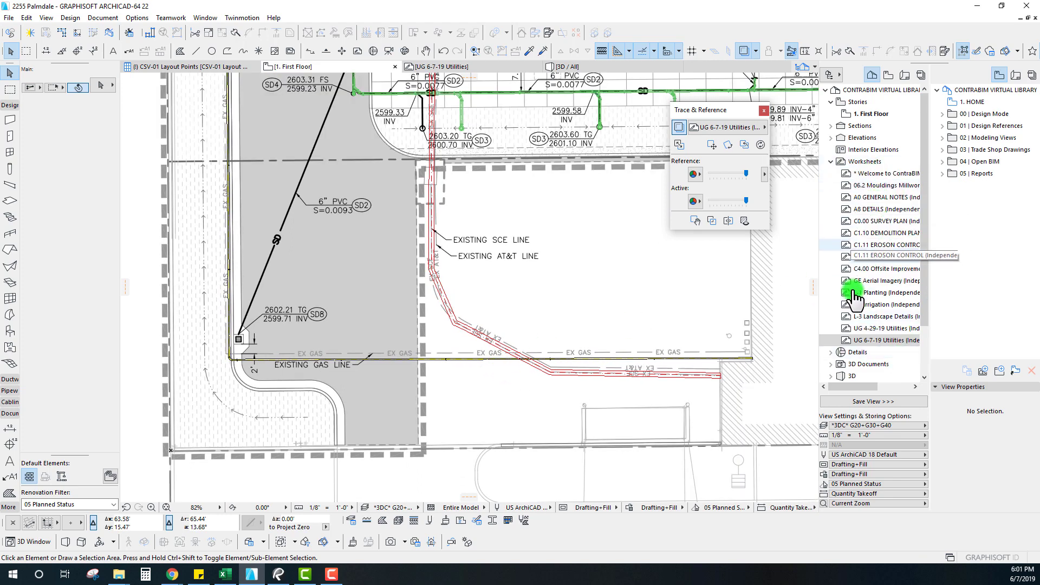
{"action": "right_click", "coordinate": [864, 230]}
{"action": "left_click", "coordinate": [911, 301]}
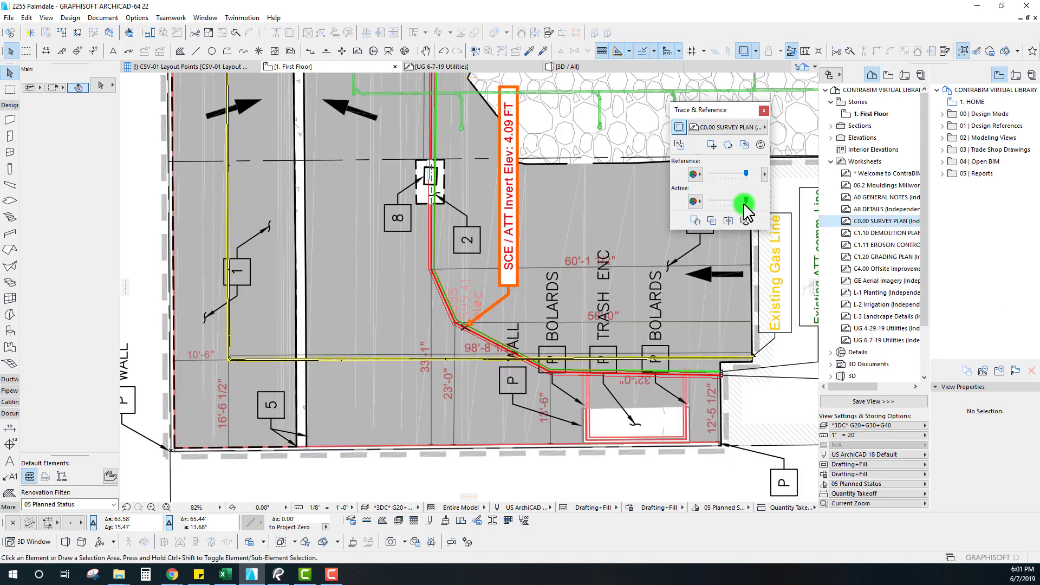
{"action": "mouse_move", "coordinate": [744, 202]}
{"action": "left_mouse_down"}
{"action": "mouse_move", "coordinate": [690, 203]}
{"action": "mouse_move", "coordinate": [746, 212]}
{"action": "left_mouse_up"}
{"action": "mouse_move", "coordinate": [746, 200]}
{"action": "left_mouse_down"}
{"action": "mouse_move", "coordinate": [705, 201]}
{"action": "mouse_move", "coordinate": [747, 202]}
{"action": "left_mouse_up"}
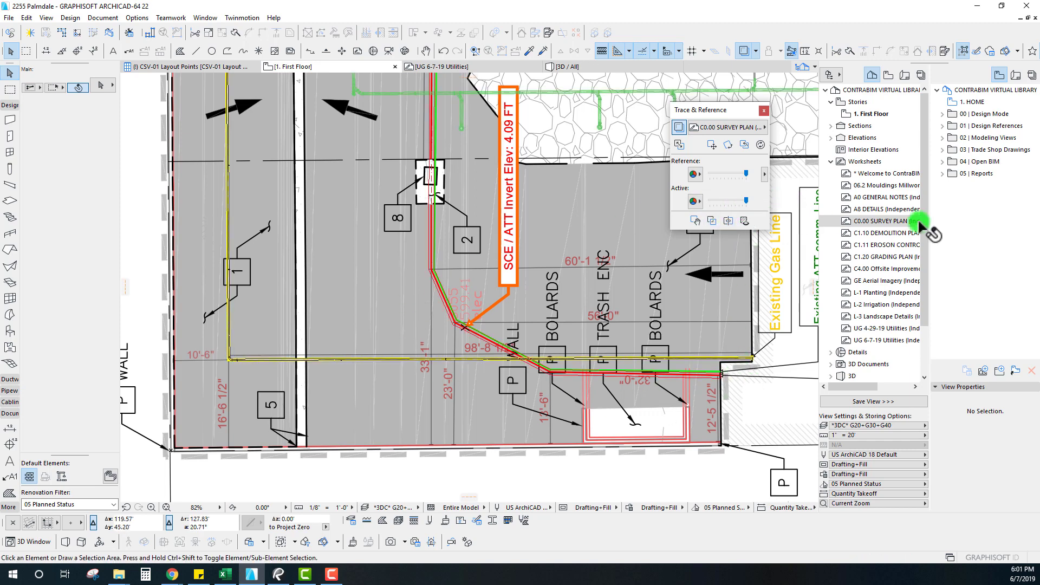
{"action": "right_click", "coordinate": [881, 340]}
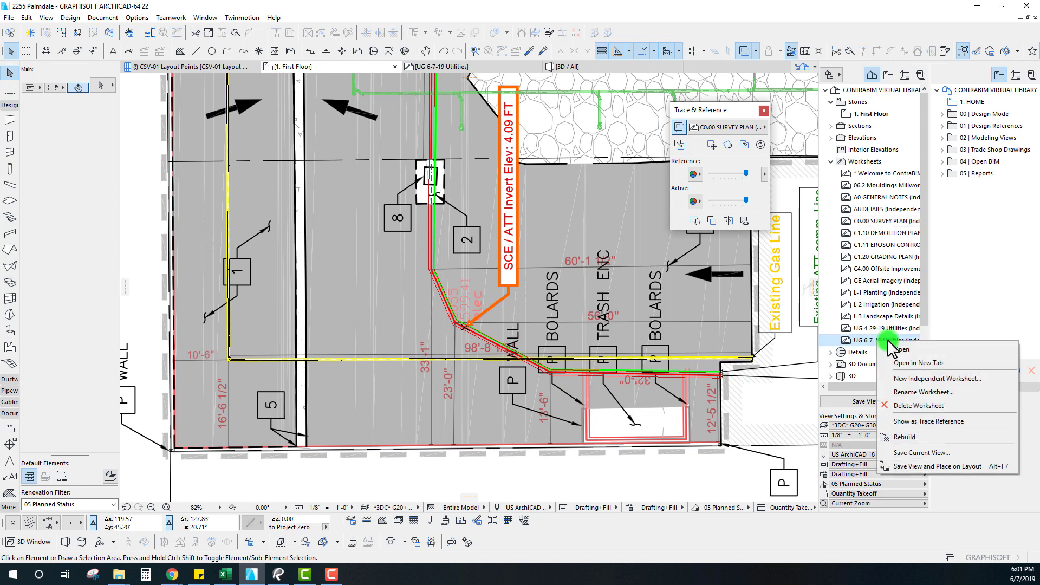
{"action": "left_click", "coordinate": [736, 127]}
{"action": "left_click", "coordinate": [801, 48]}
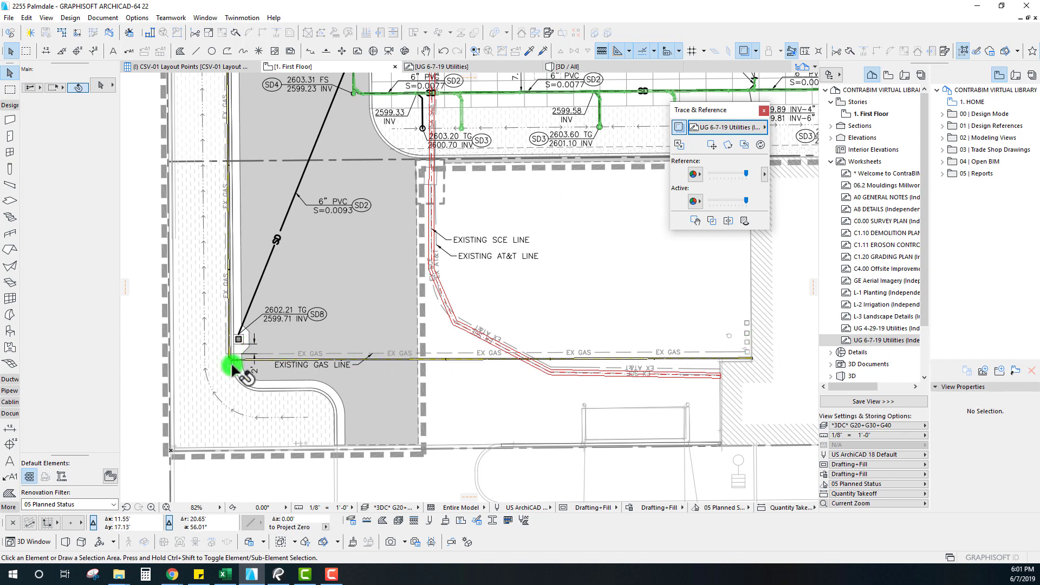
Step: Select UG 6-7-19 Utilities in the Navigator and zoom into the traced first-floor utility lines
{"action": "scroll", "coordinate": [520, 317], "scroll_direction": "down", "scroll_amount": 3}
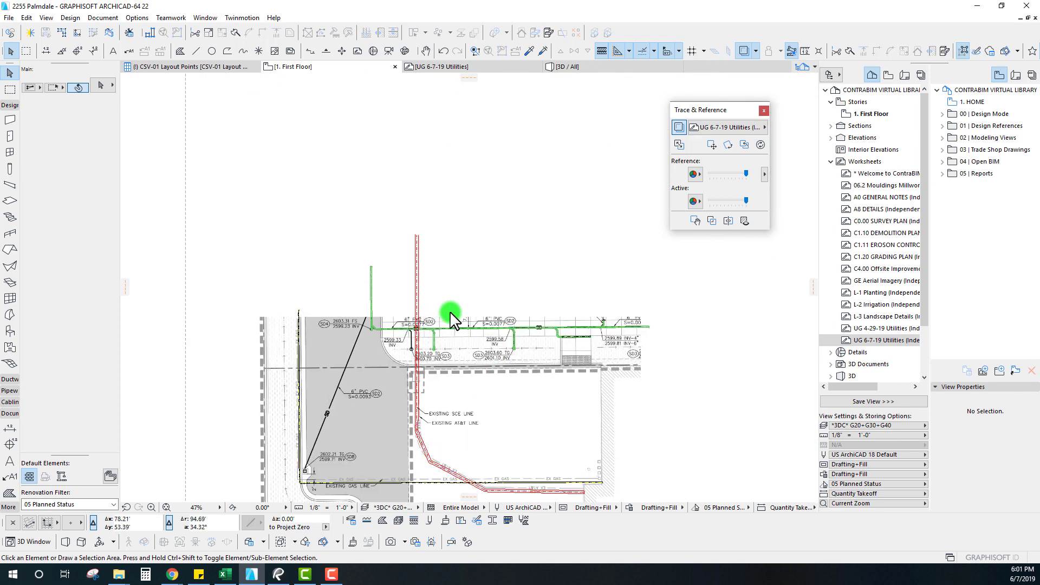
{"action": "scroll", "coordinate": [390, 343], "scroll_direction": "down", "scroll_amount": 3}
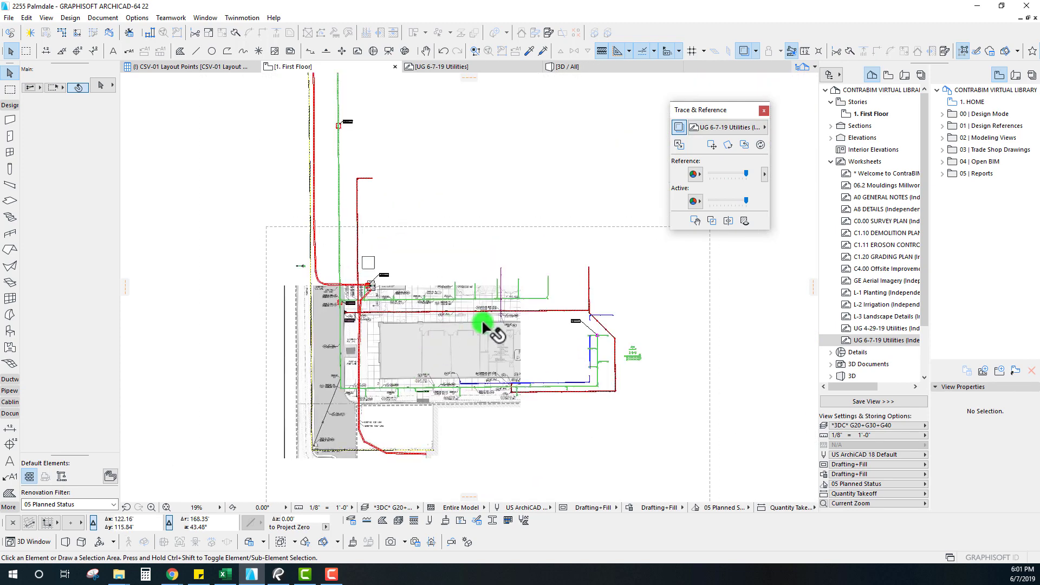
{"action": "scroll", "coordinate": [482, 320], "scroll_direction": "down", "scroll_amount": 2}
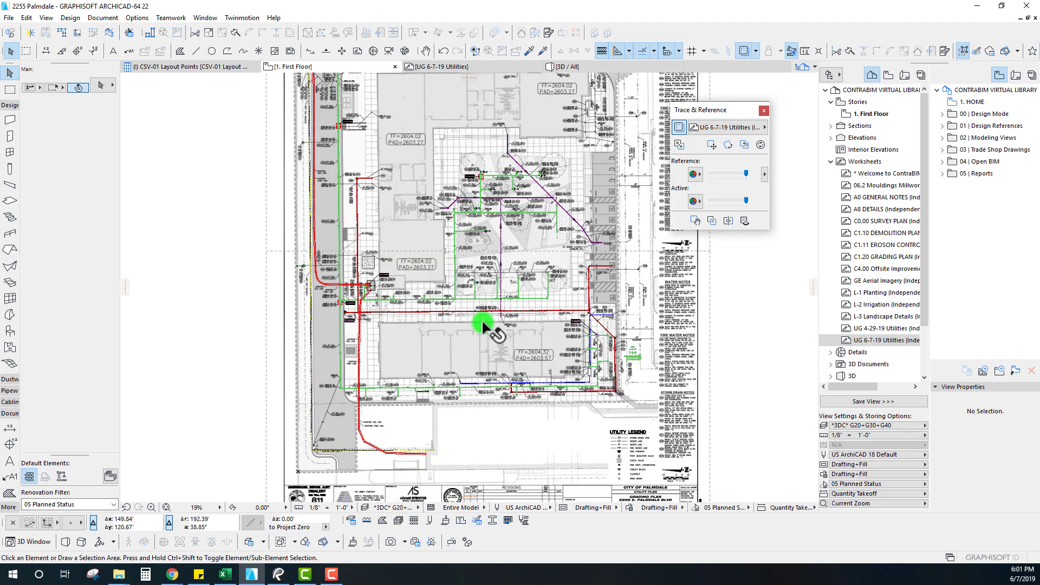
{"action": "middle_click_drag", "start_coordinate": [455, 216], "coordinate": [444, 282]}
{"action": "scroll", "coordinate": [428, 306], "scroll_direction": "down", "scroll_amount": 1}
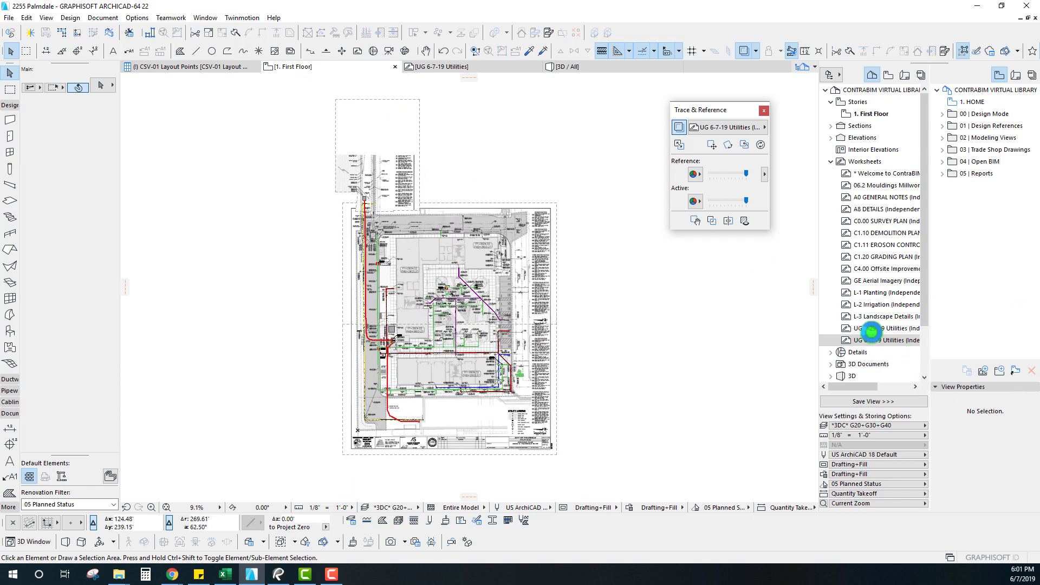
{"action": "left_click", "coordinate": [871, 340]}
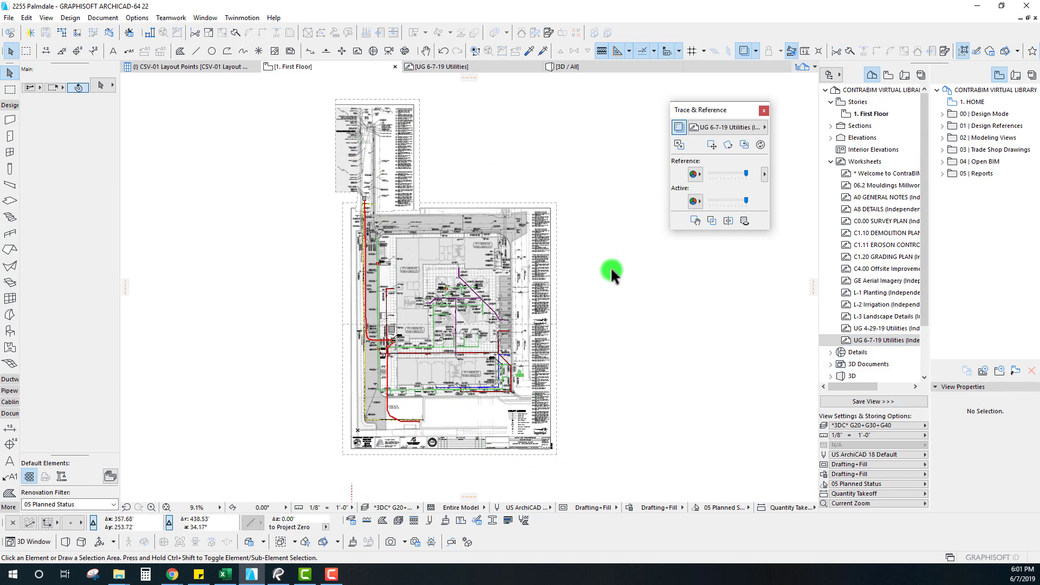
{"action": "middle_click_drag", "start_coordinate": [450, 343], "coordinate": [458, 338]}
{"action": "scroll", "coordinate": [420, 271], "scroll_direction": "up", "scroll_amount": 2}
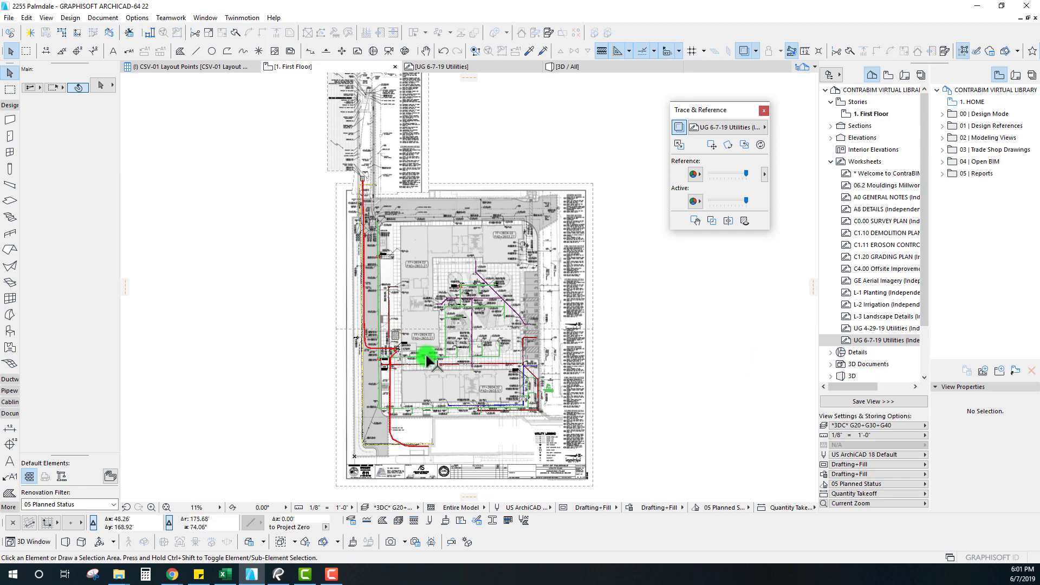
{"action": "scroll", "coordinate": [471, 328], "scroll_direction": "up", "scroll_amount": 10}
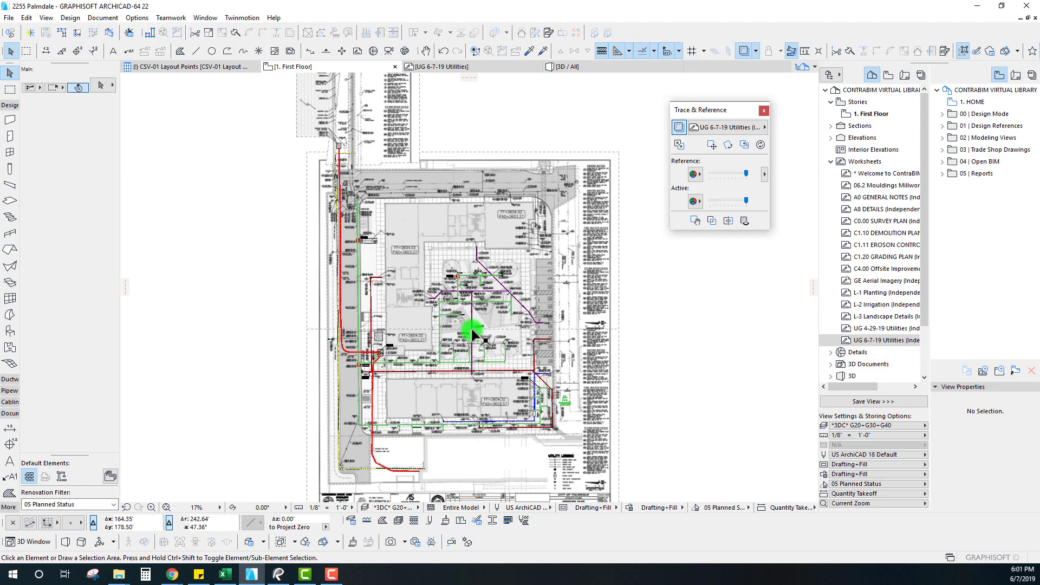
{"action": "scroll", "coordinate": [496, 355], "scroll_direction": "up", "scroll_amount": 3}
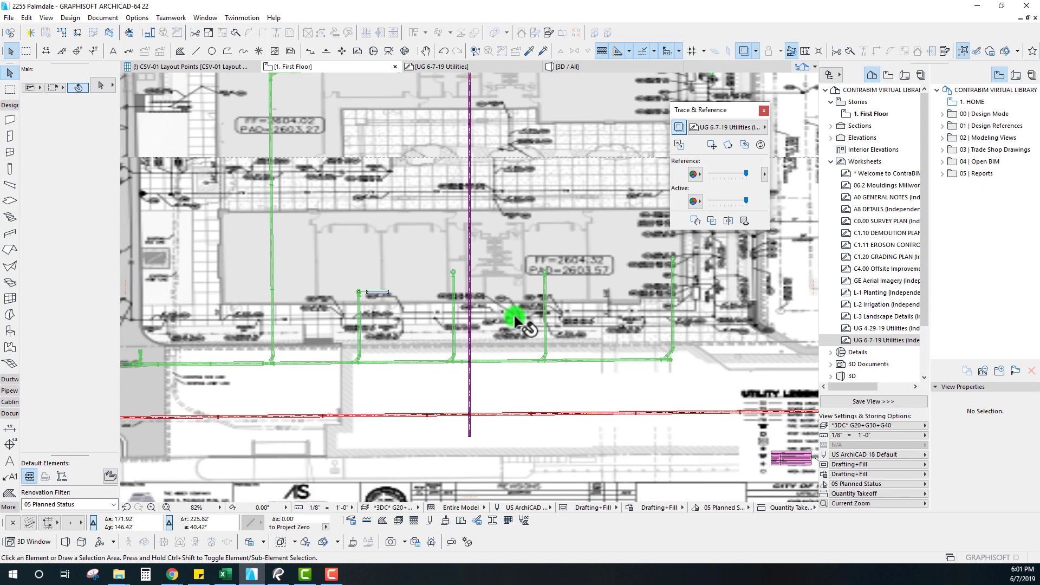
Step: Open the UG 6-7-19 Utilities worksheet and show UG 4-29-19 Utilities as its trace reference
{"action": "double_click", "coordinate": [867, 340]}
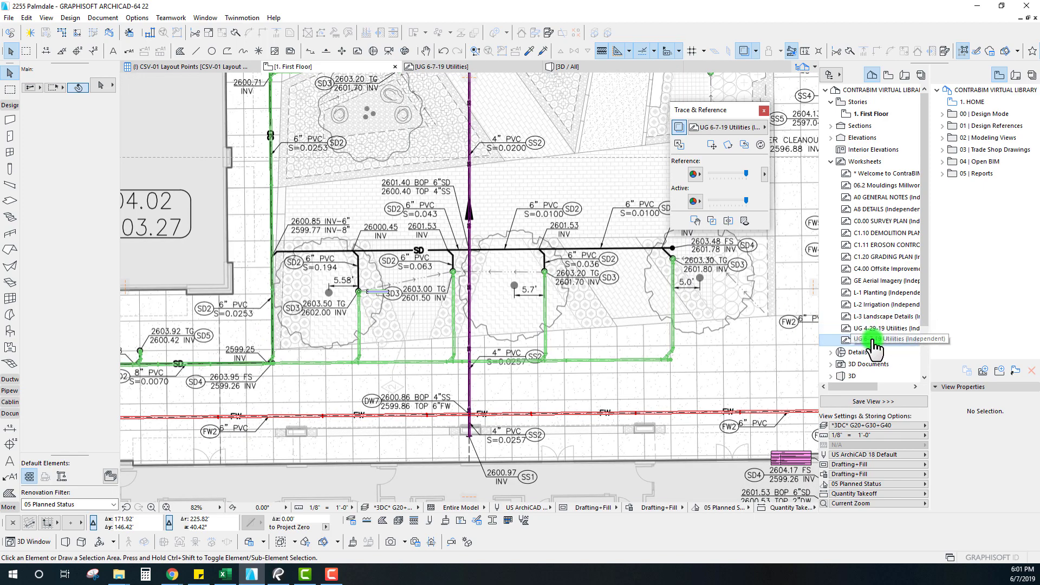
{"action": "scroll", "coordinate": [457, 364], "scroll_direction": "up", "scroll_amount": 5}
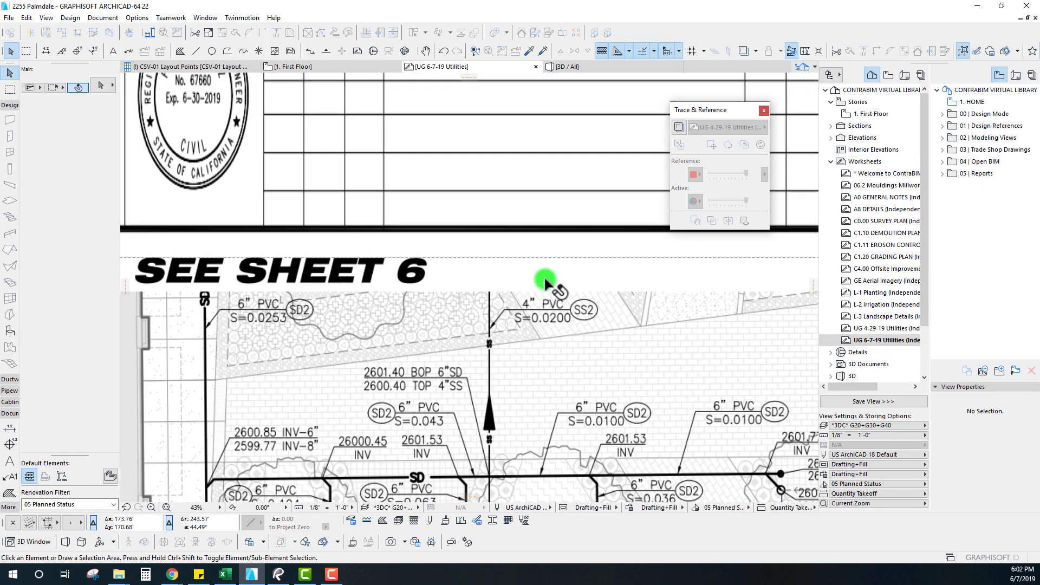
{"action": "scroll", "coordinate": [513, 277], "scroll_direction": "down", "scroll_amount": 3}
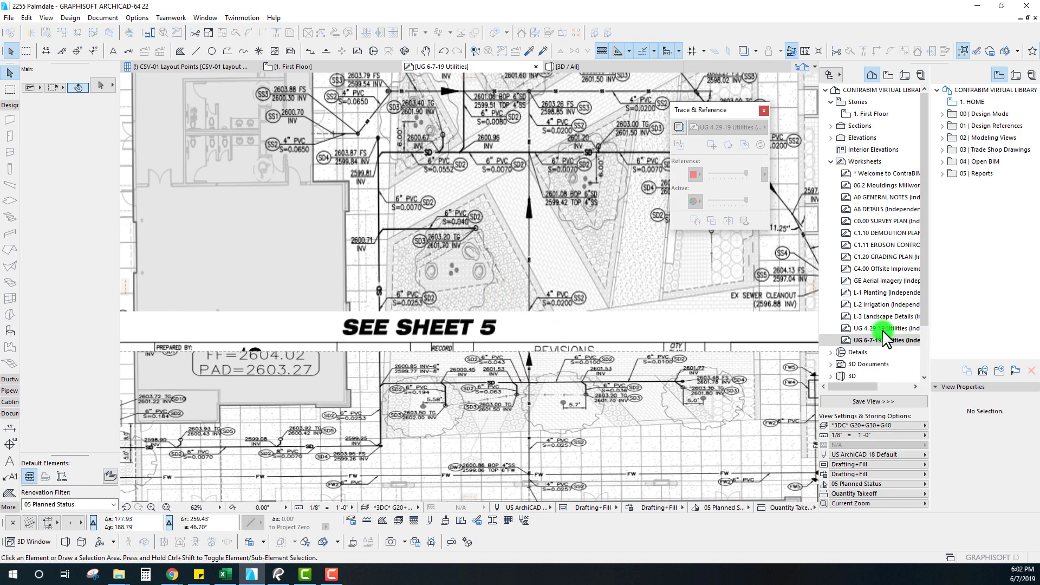
{"action": "left_click", "coordinate": [882, 328]}
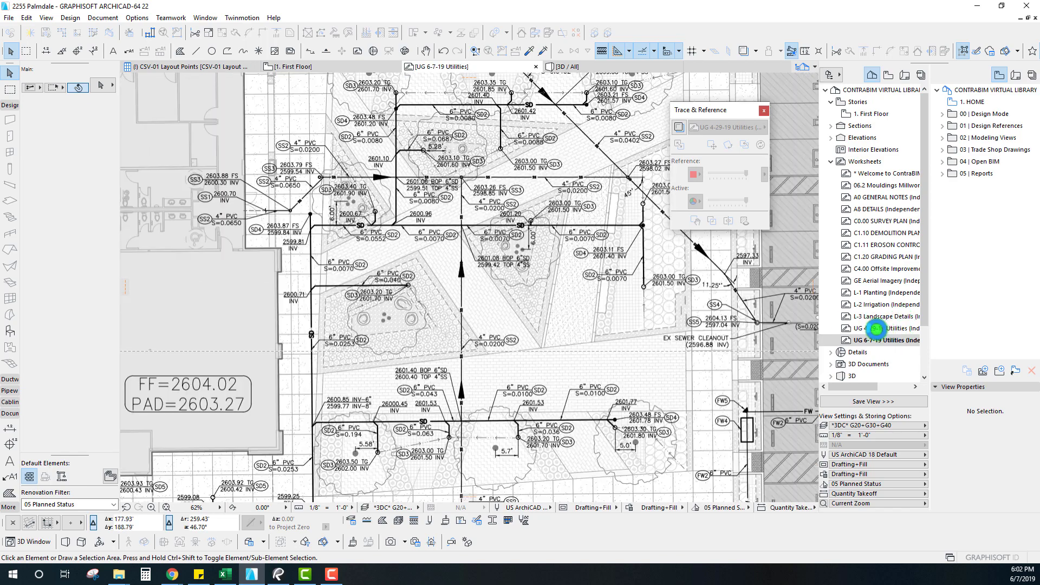
{"action": "right_click", "coordinate": [876, 329]}
{"action": "left_click", "coordinate": [909, 411]}
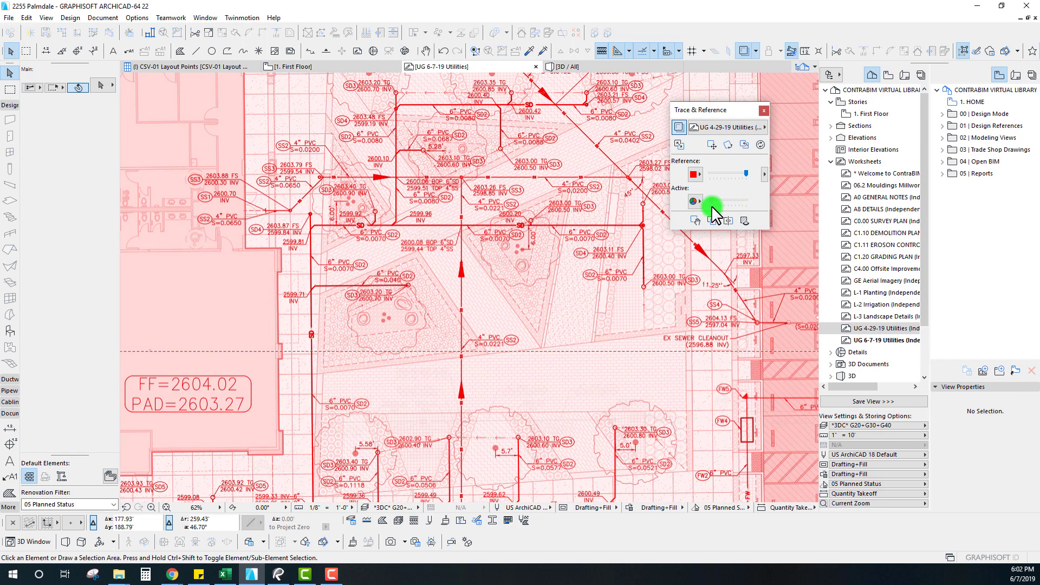
Step: Fade the active drawing with the Active slider to compare, then restore it to full strength
{"action": "middle_click_drag", "start_coordinate": [480, 353], "coordinate": [509, 222]}
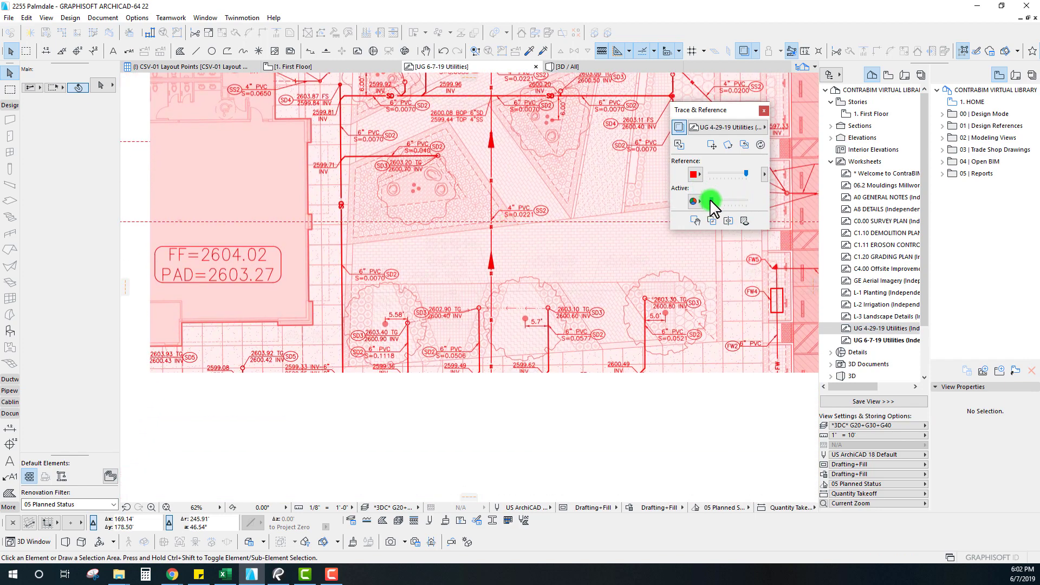
{"action": "left_click", "coordinate": [710, 200]}
{"action": "mouse_move", "coordinate": [711, 201]}
{"action": "left_mouse_down"}
{"action": "mouse_move", "coordinate": [751, 205]}
{"action": "mouse_move", "coordinate": [685, 211]}
{"action": "mouse_move", "coordinate": [742, 208]}
{"action": "left_mouse_up"}
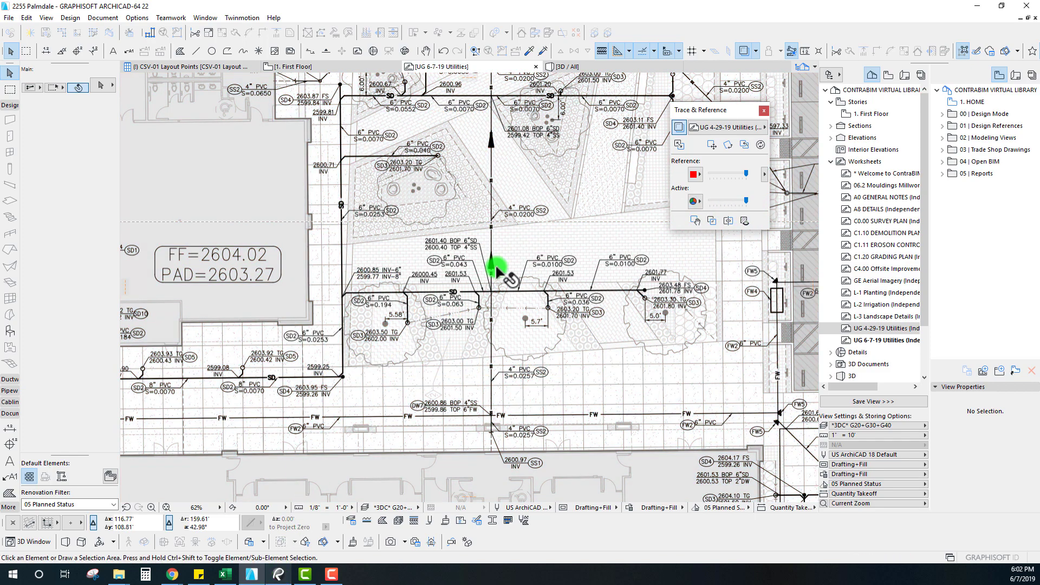
Step: In Bluebeam Revu, go to sheet 5 of the Revised Civil Drawings 6-7-2019 set
{"action": "left_click", "coordinate": [279, 573]}
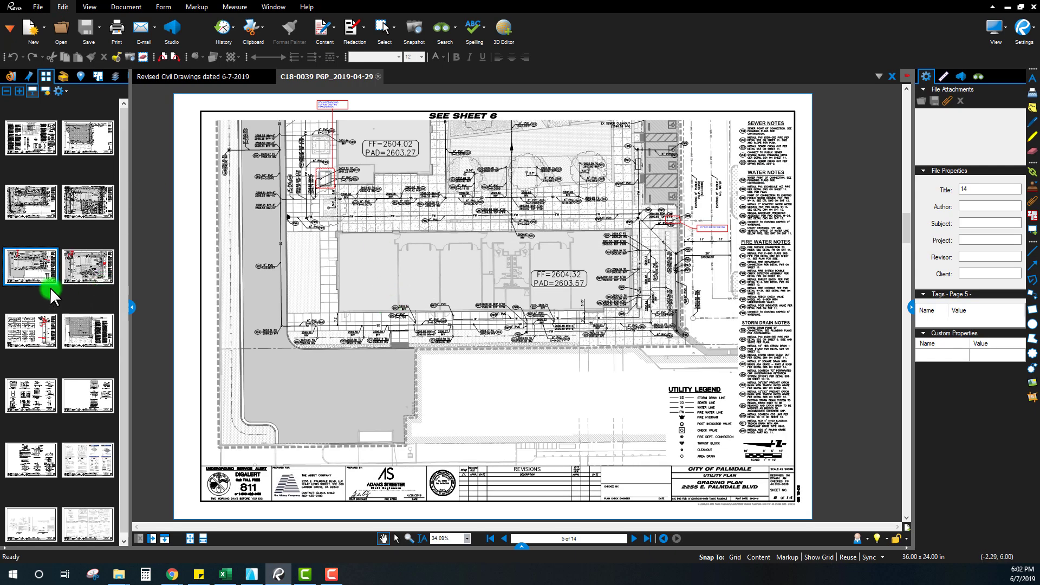
{"action": "left_click", "coordinate": [217, 77]}
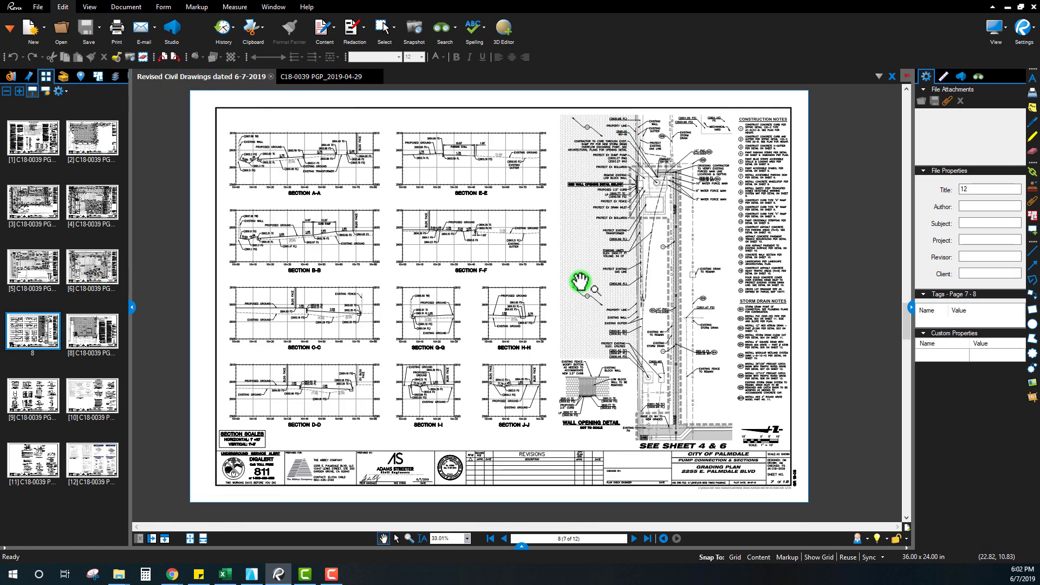
{"action": "left_click", "coordinate": [94, 270]}
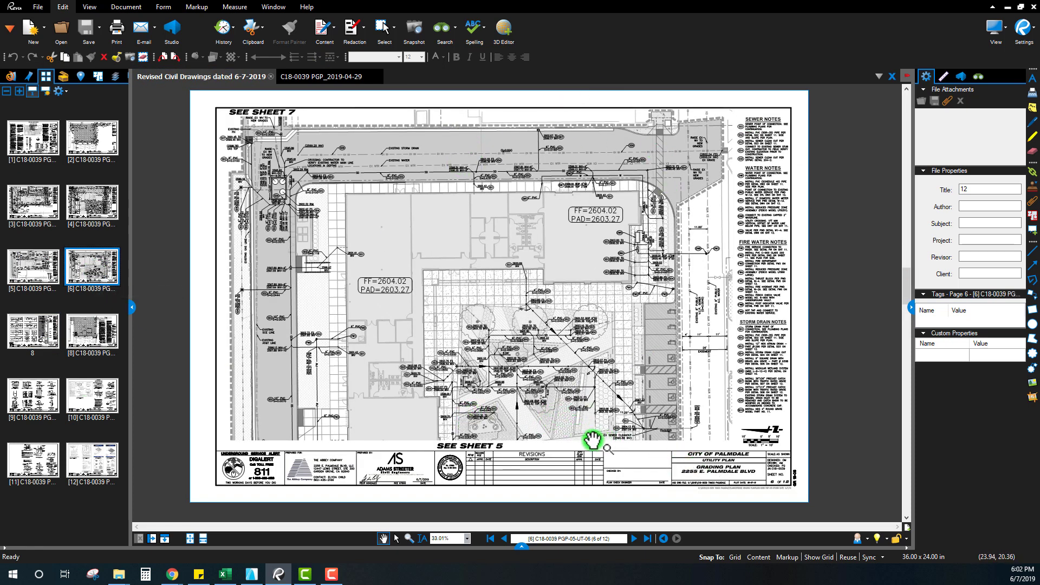
{"action": "left_click", "coordinate": [38, 271]}
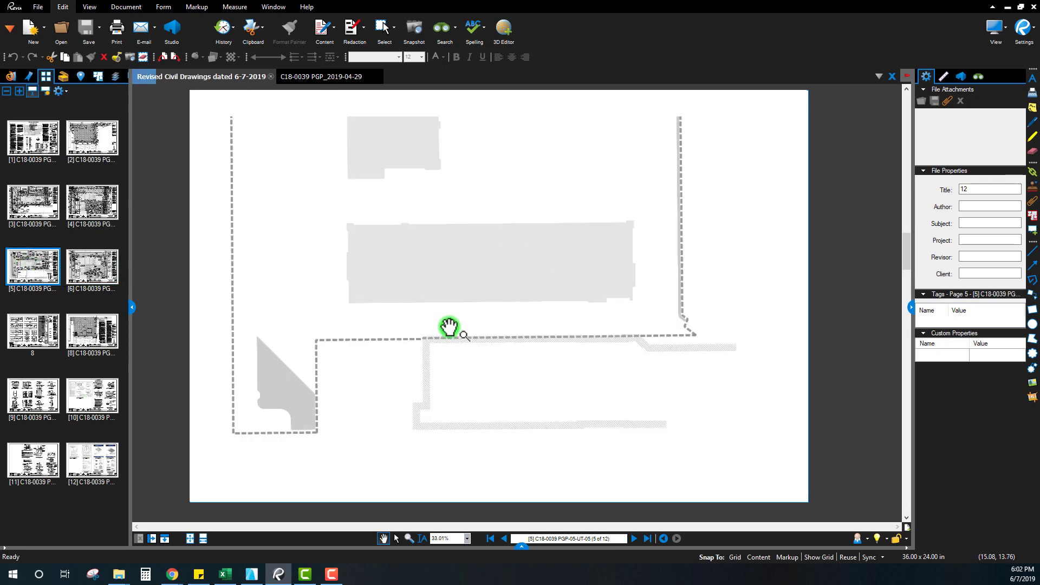
{"action": "scroll", "coordinate": [541, 132], "scroll_direction": "up", "scroll_amount": 6}
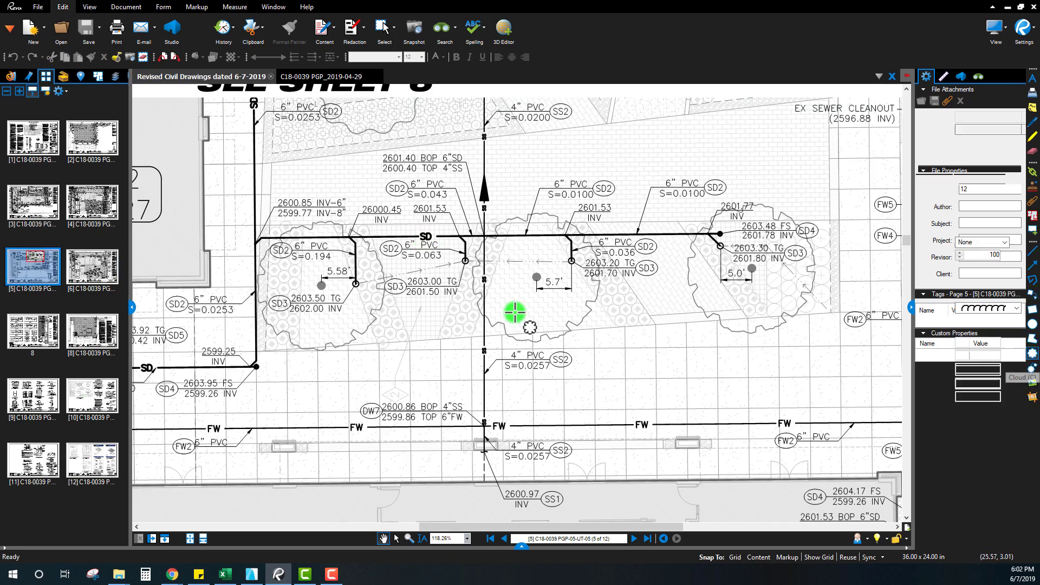
Step: Cloud the changed drain run with a CHANGED IN REVISION callout and save the set
{"action": "left_click", "coordinate": [1032, 368]}
{"action": "left_click_drag", "start_coordinate": [251, 213], "coordinate": [752, 313]}
{"action": "left_click", "coordinate": [628, 160]}
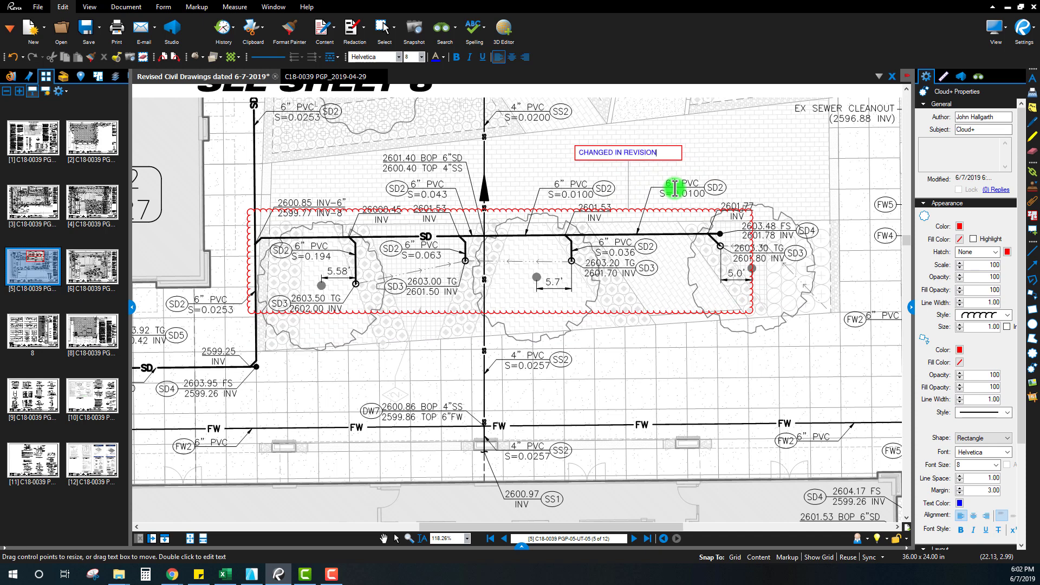
{"action": "left_click", "coordinate": [523, 152]}
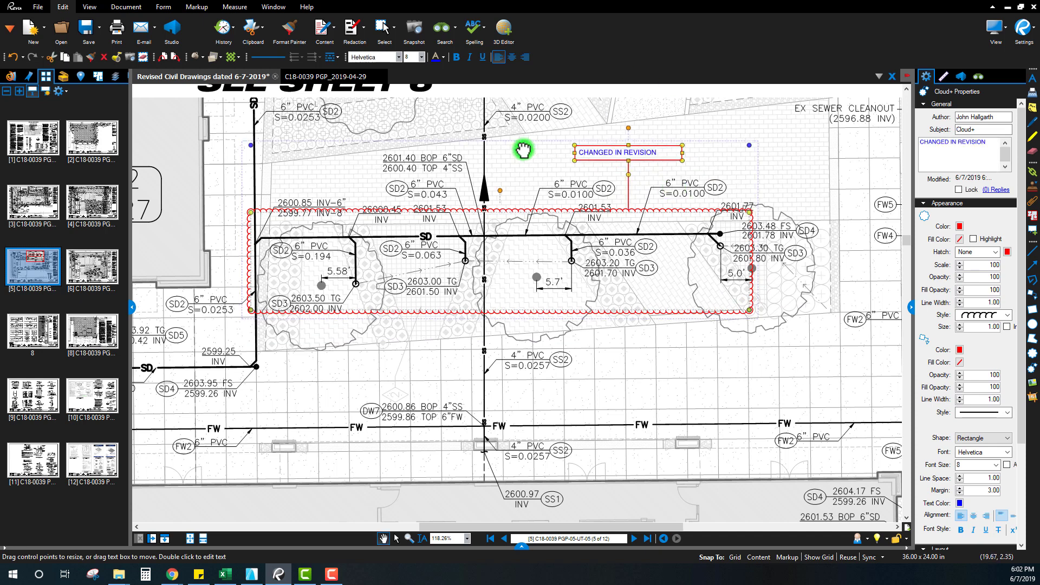
{"action": "left_click", "coordinate": [85, 27]}
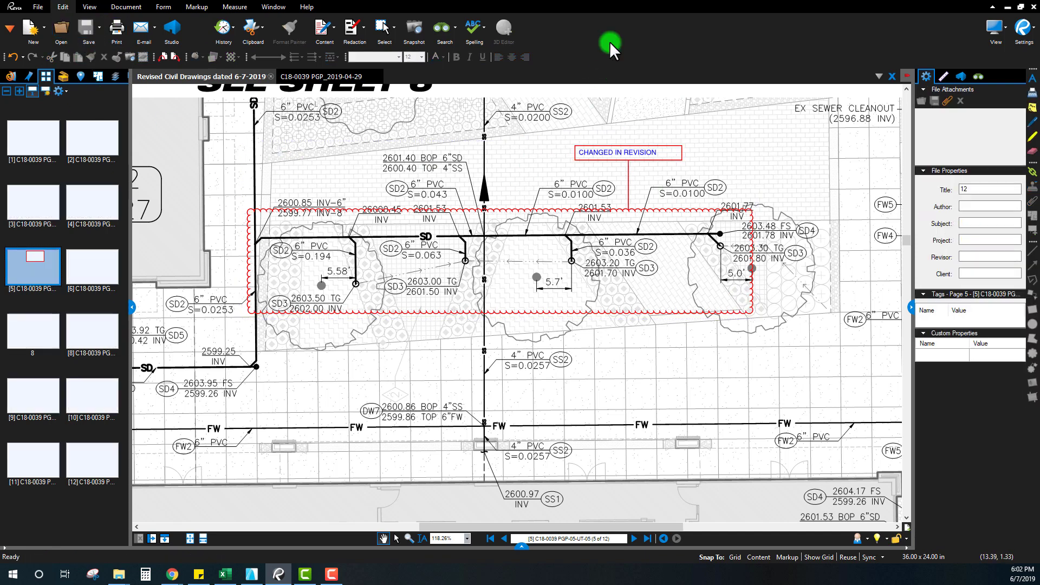
Step: Return to ARCHICAD and view the new revision cloud on the UG 6-7-19 Utilities worksheet
{"action": "left_click", "coordinate": [1004, 10]}
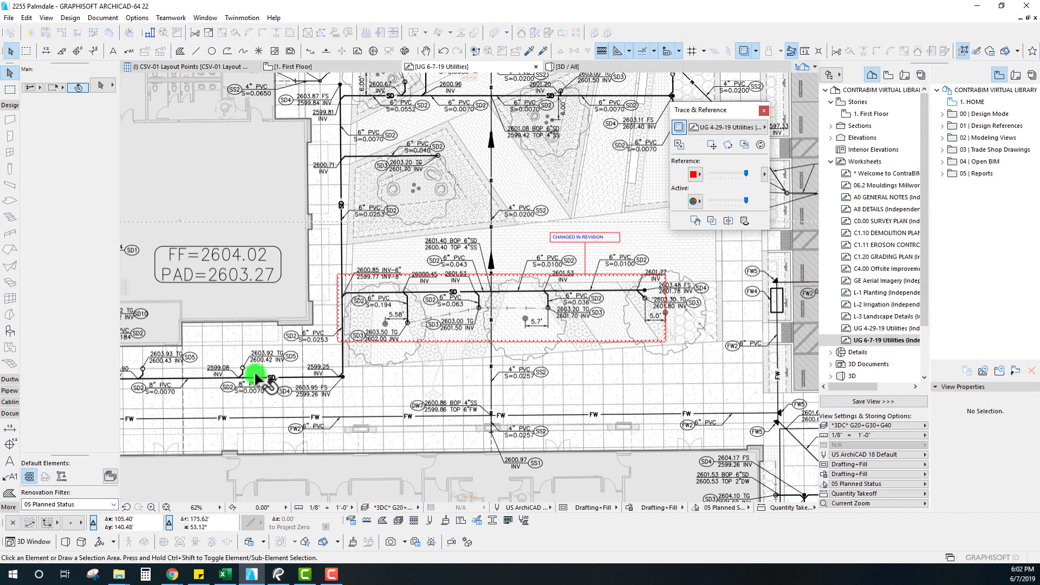
{"action": "scroll", "coordinate": [328, 324], "scroll_direction": "down", "scroll_amount": 5}
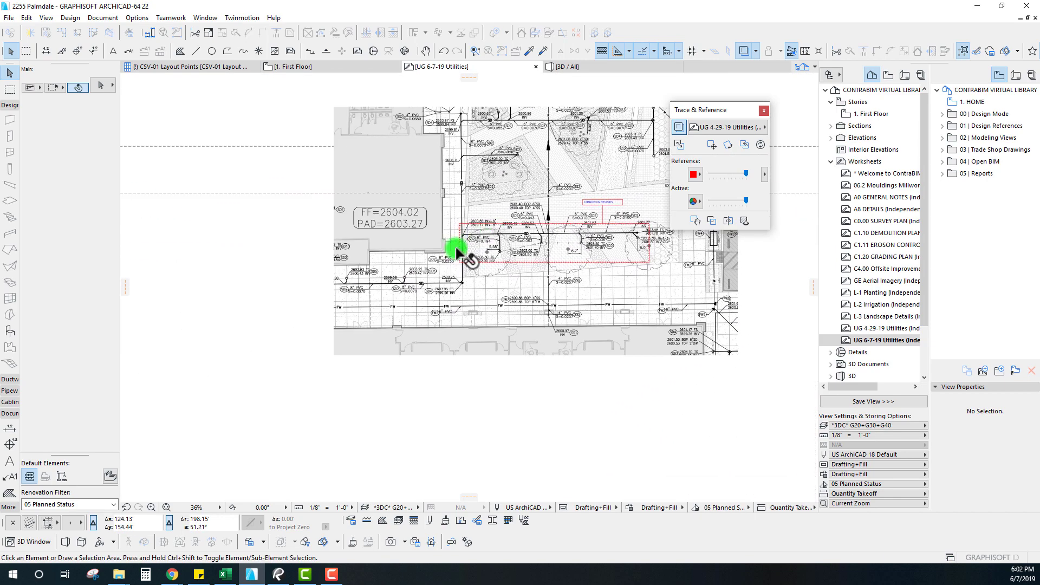
{"action": "left_click", "coordinate": [615, 261]}
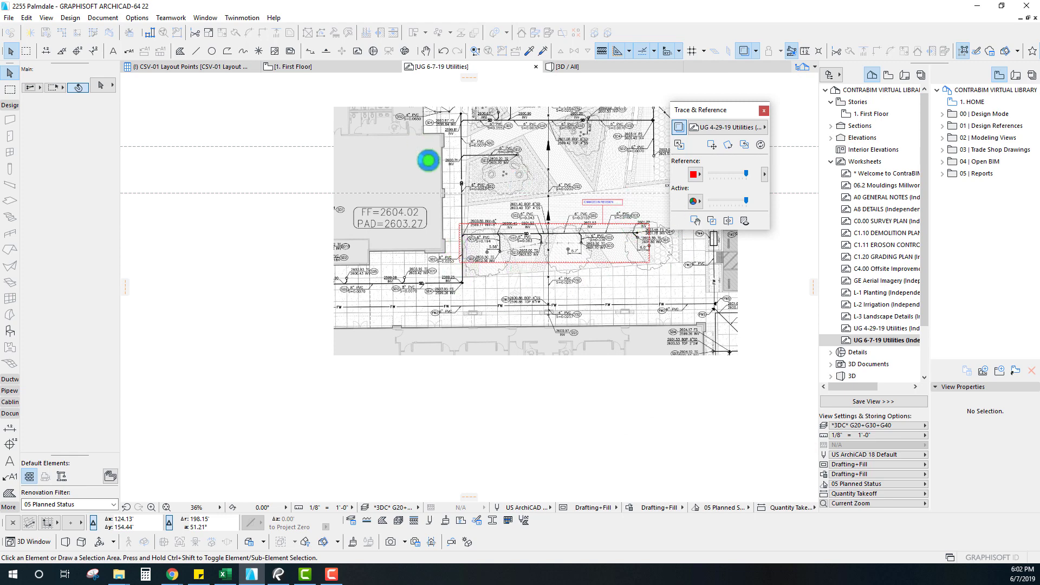
{"action": "middle_click_drag", "start_coordinate": [613, 293], "coordinate": [575, 255]}
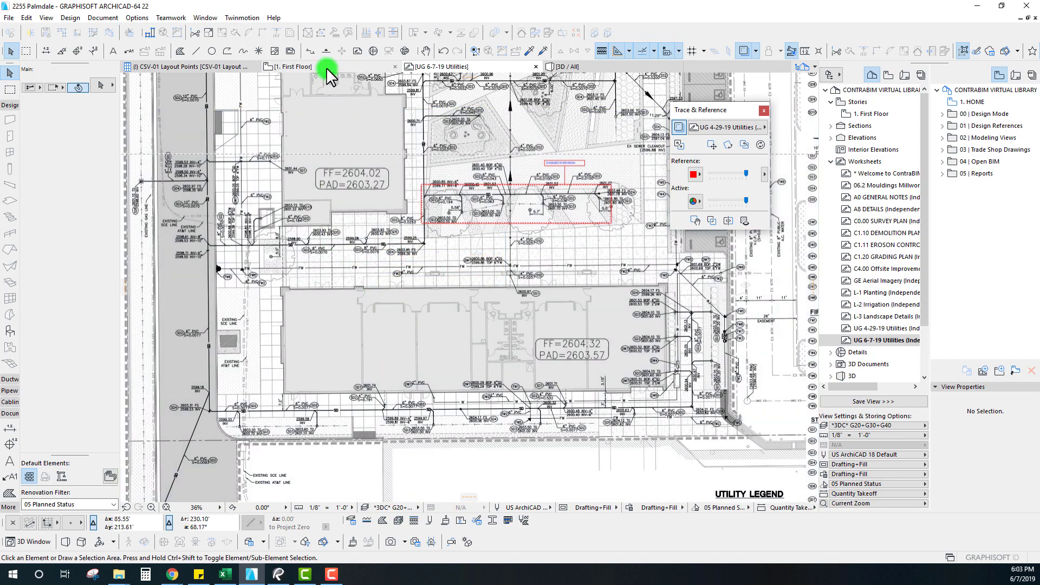
Step: Switch to the 1. First Floor plan and zoom out over the full utility layout
{"action": "left_click", "coordinate": [327, 67]}
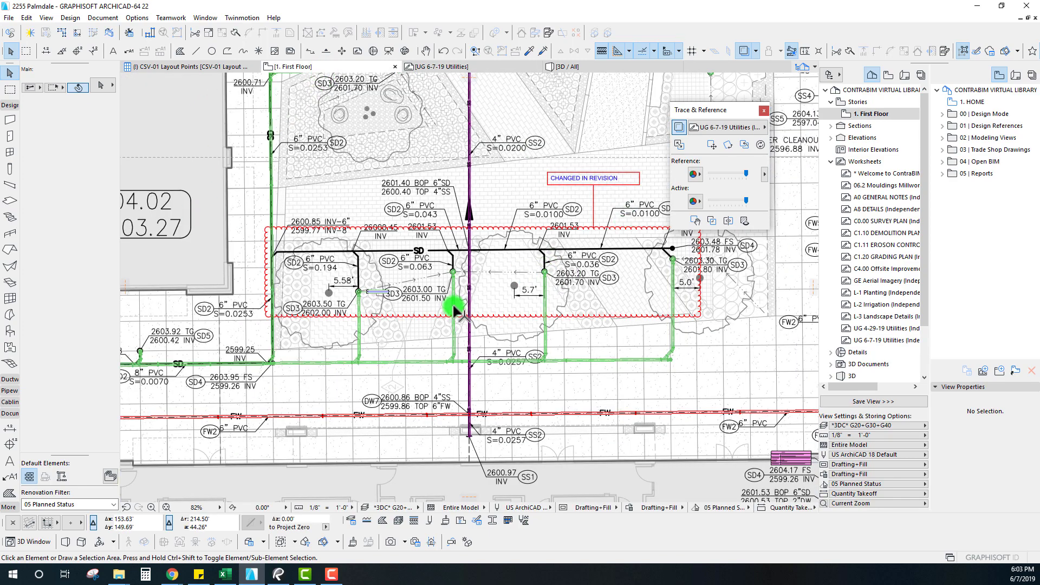
{"action": "scroll", "coordinate": [450, 302], "scroll_direction": "down", "scroll_amount": 5}
{"action": "middle_click_drag", "start_coordinate": [446, 302], "coordinate": [448, 191]}
{"action": "scroll", "coordinate": [472, 199], "scroll_direction": "down", "scroll_amount": 1}
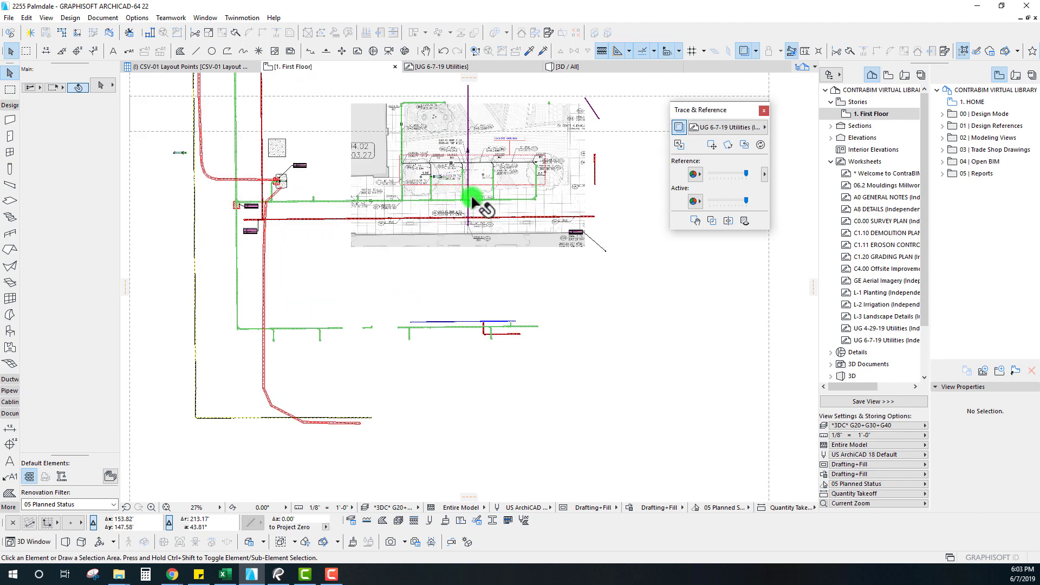